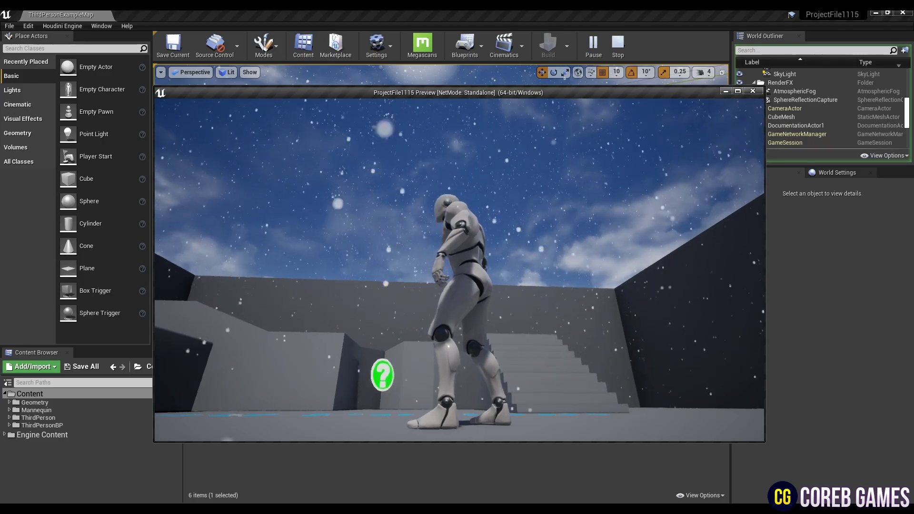
Run the character around the standalone preview to examine the falling snow effect, and end the play session.
key(a)
key(d)
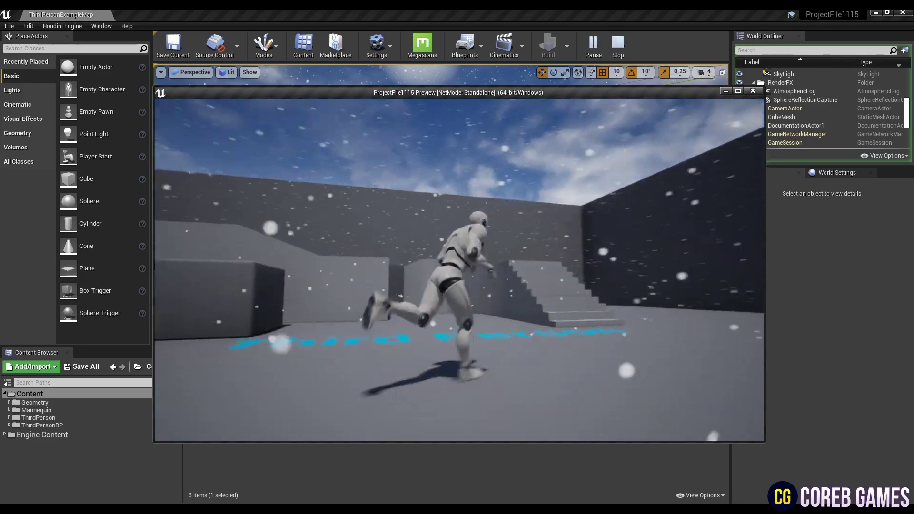
key(w)
key(s)
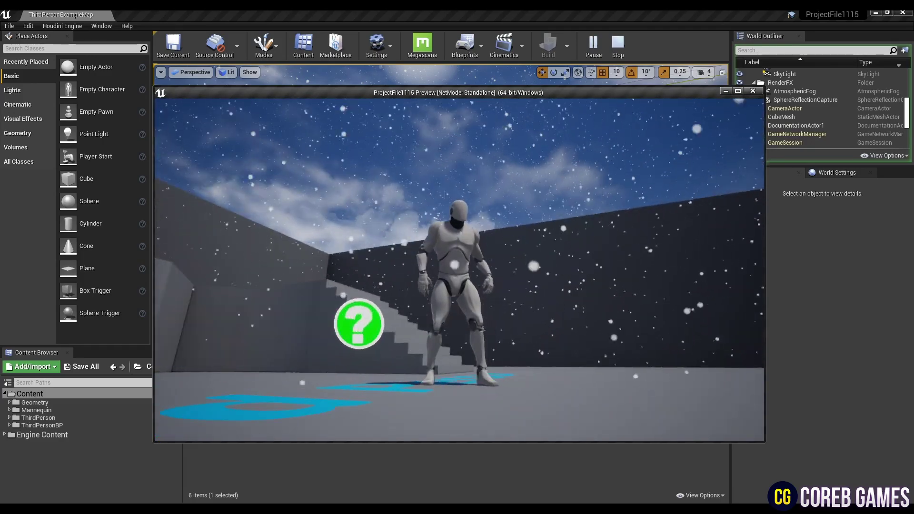
key(w)
key(Escape)
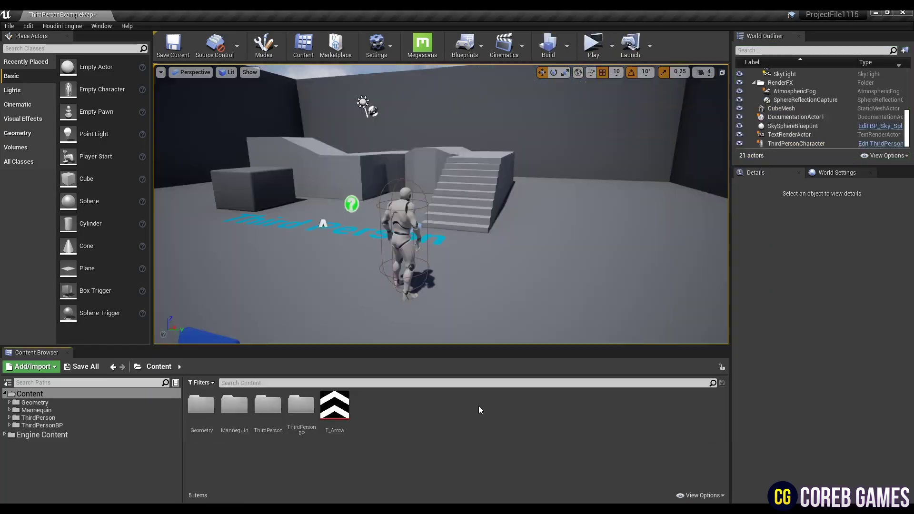
Create a Niagara System from the Fountain emitter template in the Content folder and name it NS_Snow.
right_click(417, 413)
mouse_move(451, 332)
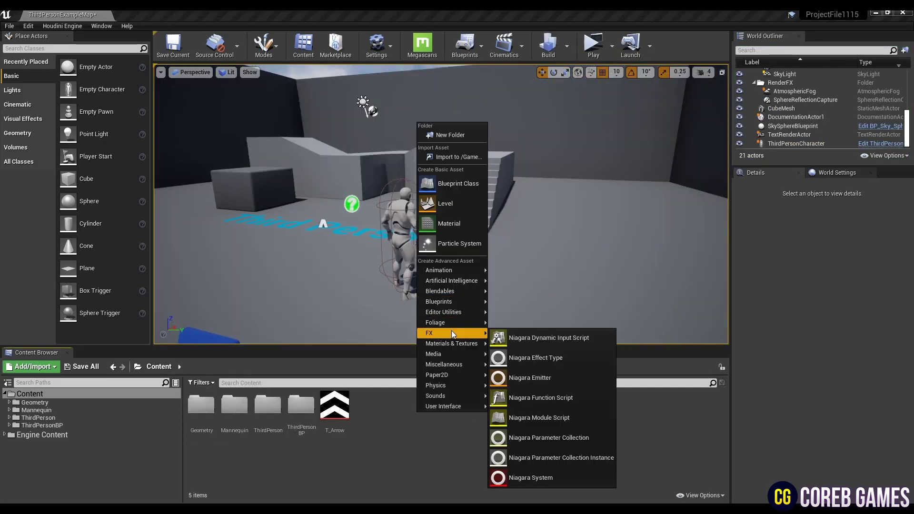
click(551, 477)
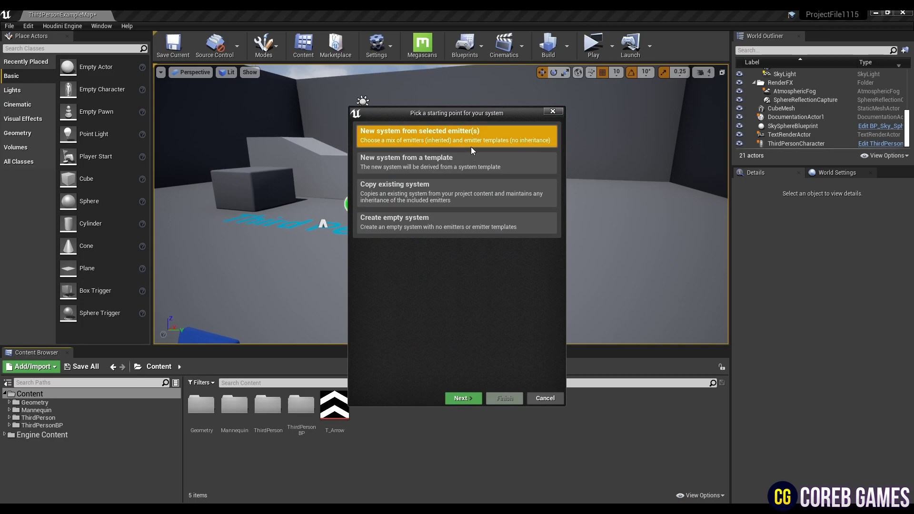
click(462, 399)
click(444, 285)
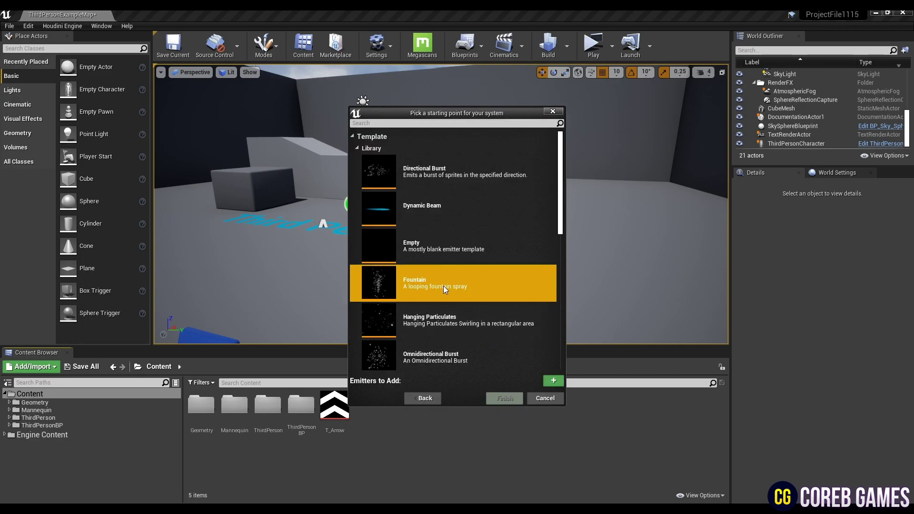
click(553, 382)
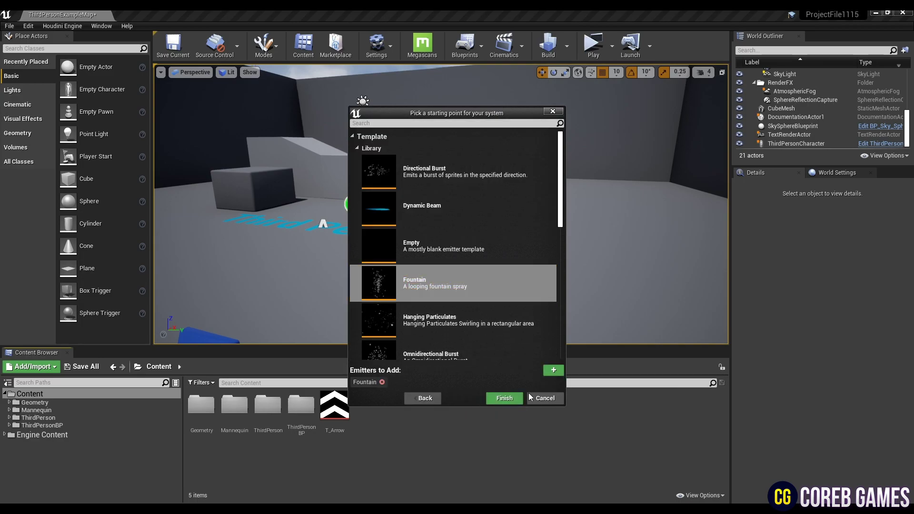
click(504, 399)
text(NS)
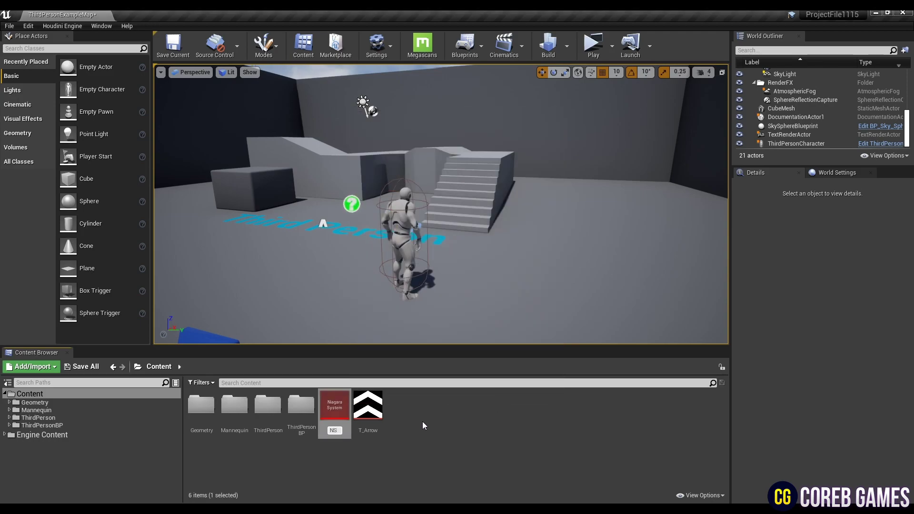
text(_Now)
key(Return)
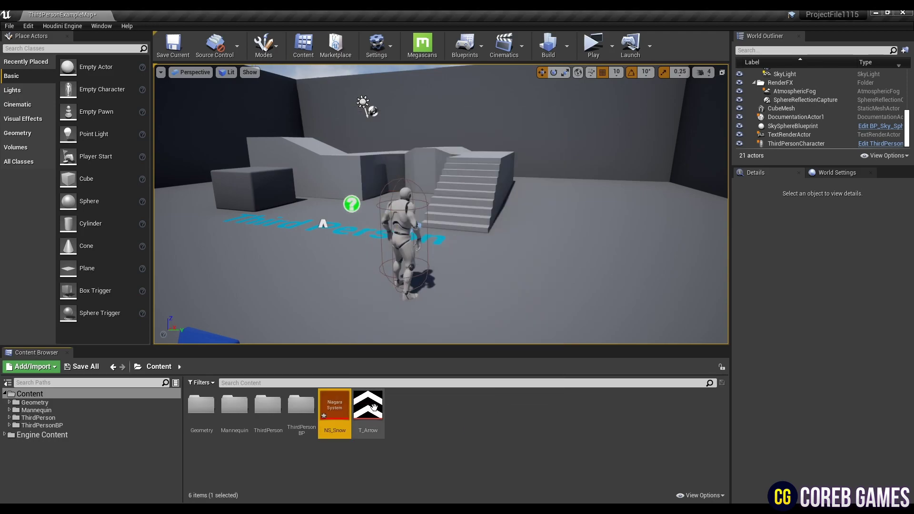
Open NS_Snow and set the Fountain emitter's Sim Target to GPUCompute Sim with fixed bounds from -10000 to 10000 on all axes.
double_click(333, 411)
click(481, 121)
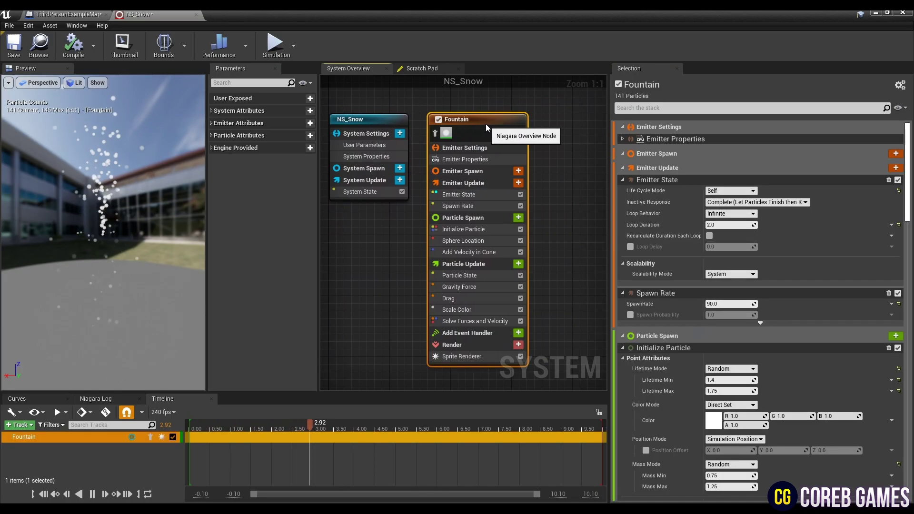
click(550, 179)
click(465, 160)
click(732, 185)
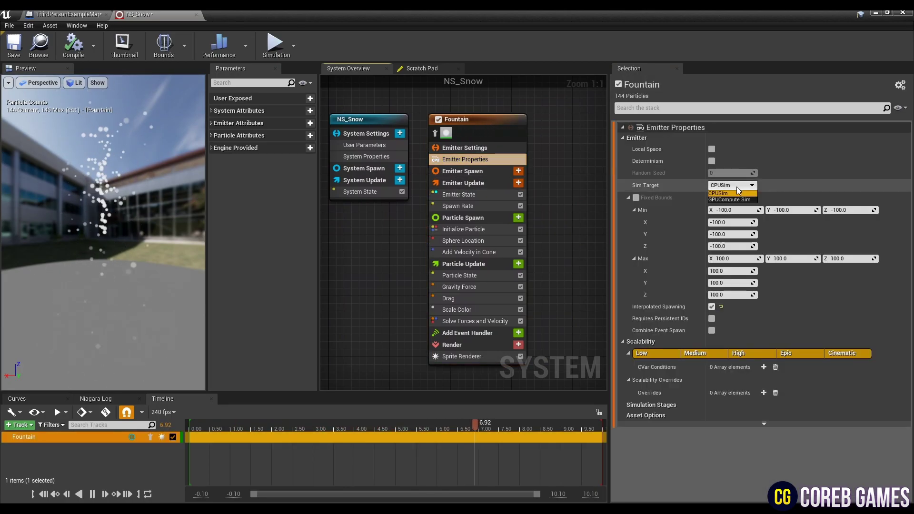
click(730, 200)
click(637, 197)
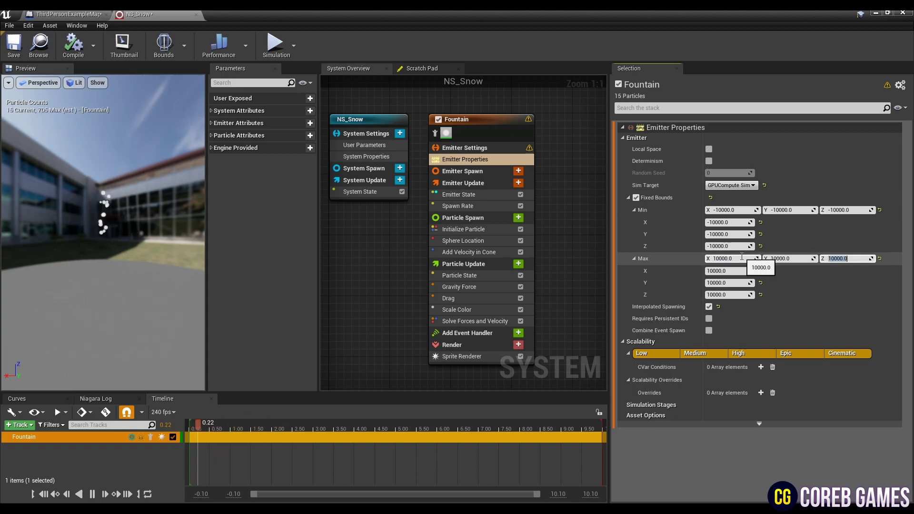
Set the Fountain emitter's spawn rate to 6000 and disable its Add Velocity in Cone module.
click(480, 208)
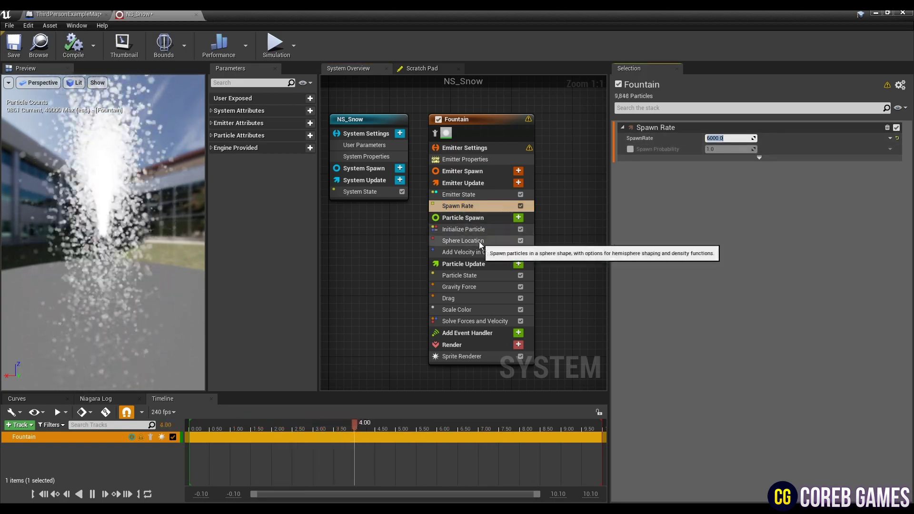
click(500, 241)
click(505, 253)
click(521, 253)
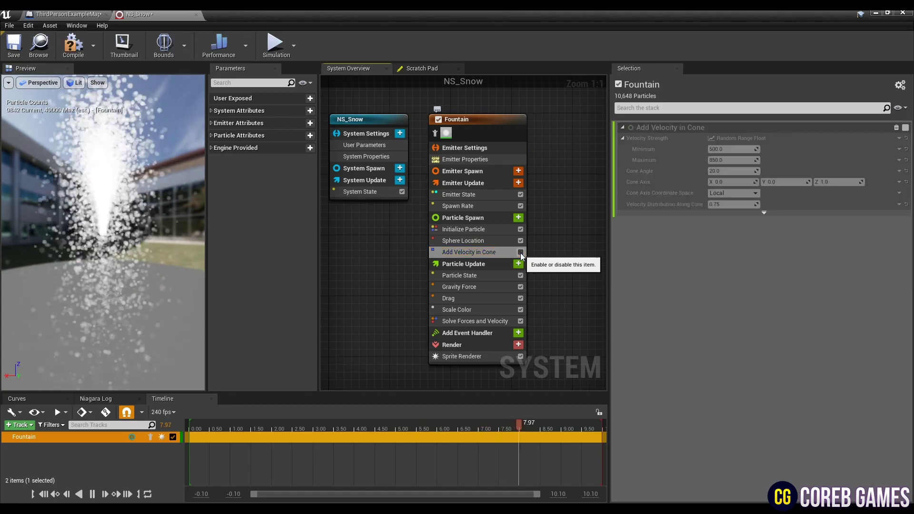
Set the sphere radius of the Sphere Location module to 2500.
click(477, 241)
click(733, 138)
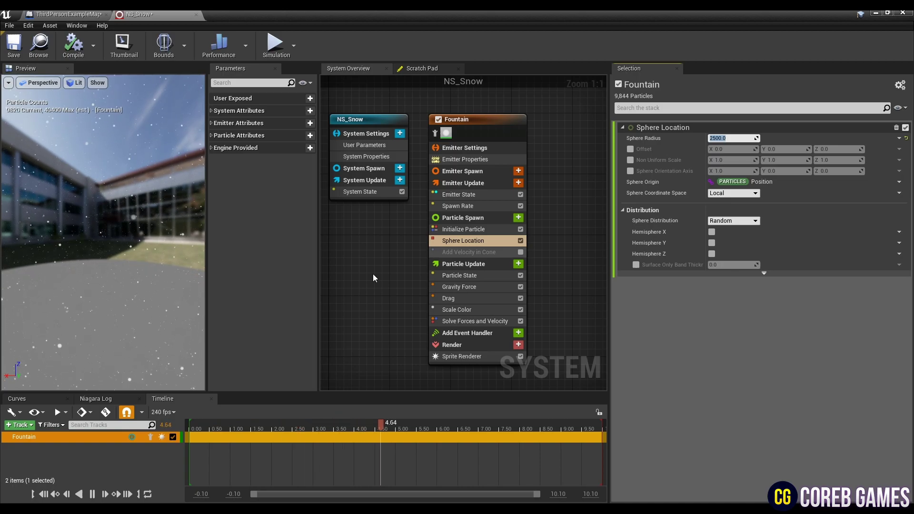
In Initialize Particle, set the lifetime range to 4–6, the color alpha to 0.6 and the uniform sprite size range to 5–8.
click(495, 231)
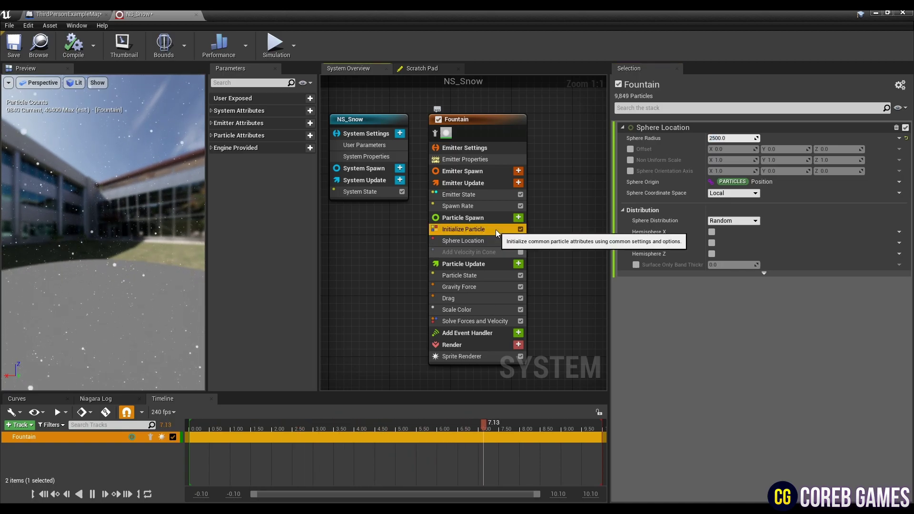
click(731, 161)
text(4)
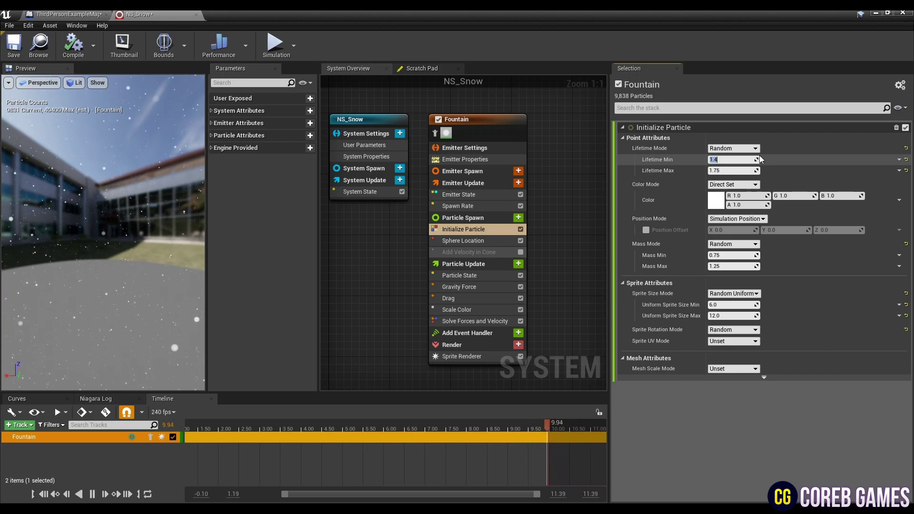
key(Return)
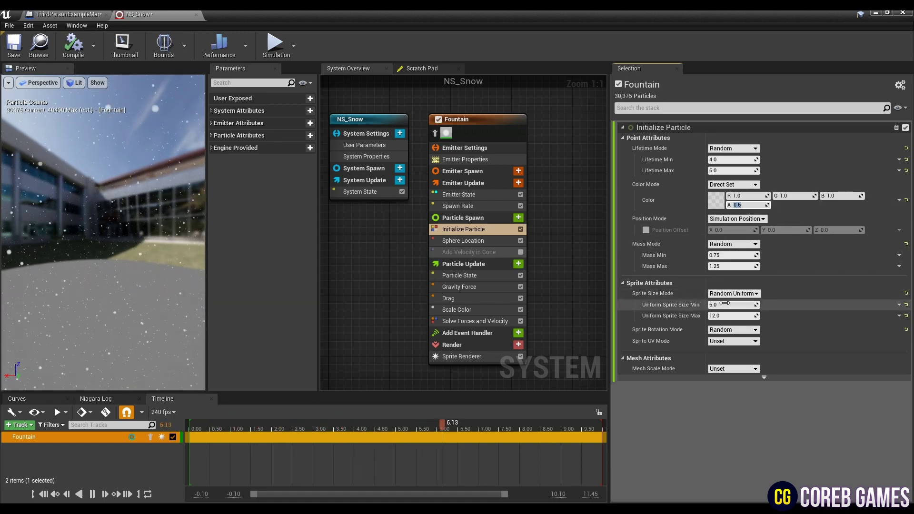
click(725, 305)
text(5)
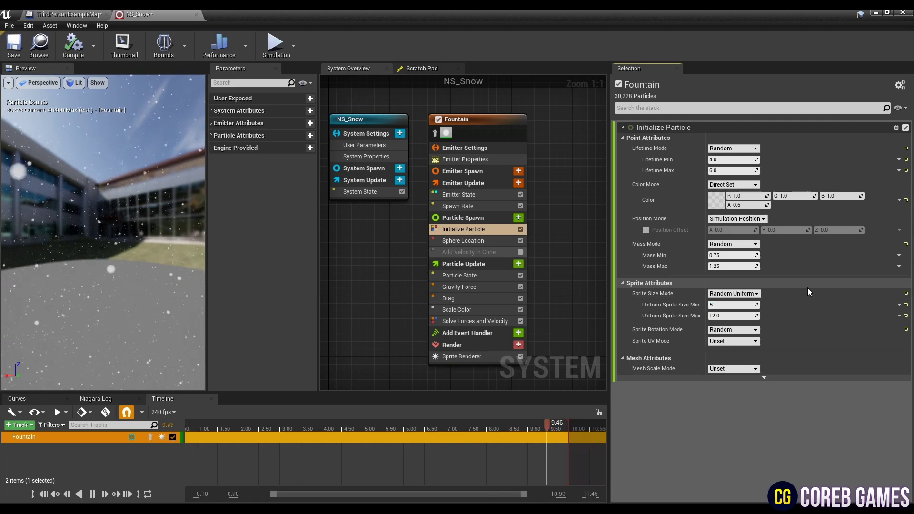
key(Return)
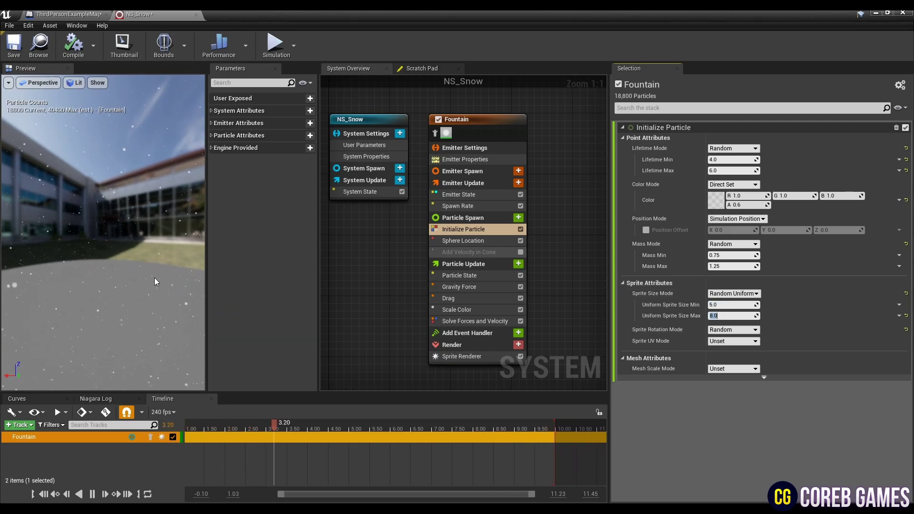
Disable the Drag module in the Fountain emitter's Particle Update group.
click(482, 264)
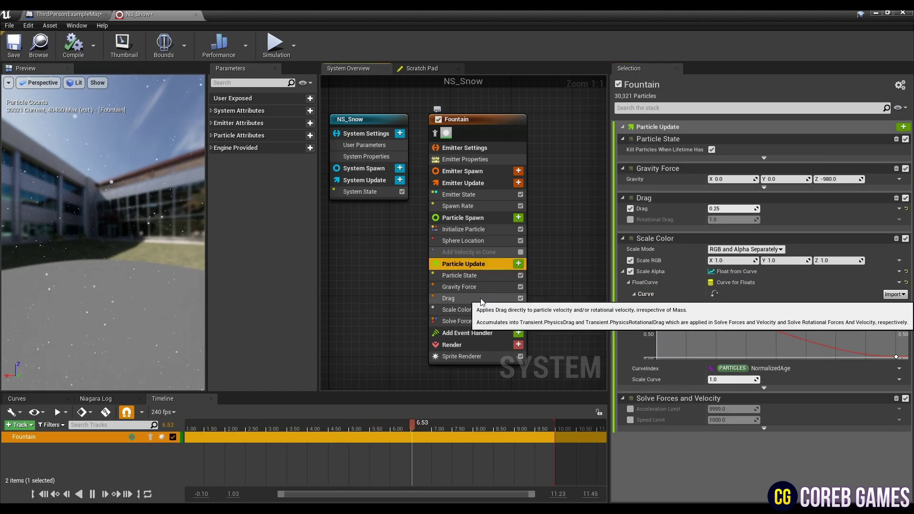
click(513, 299)
click(521, 298)
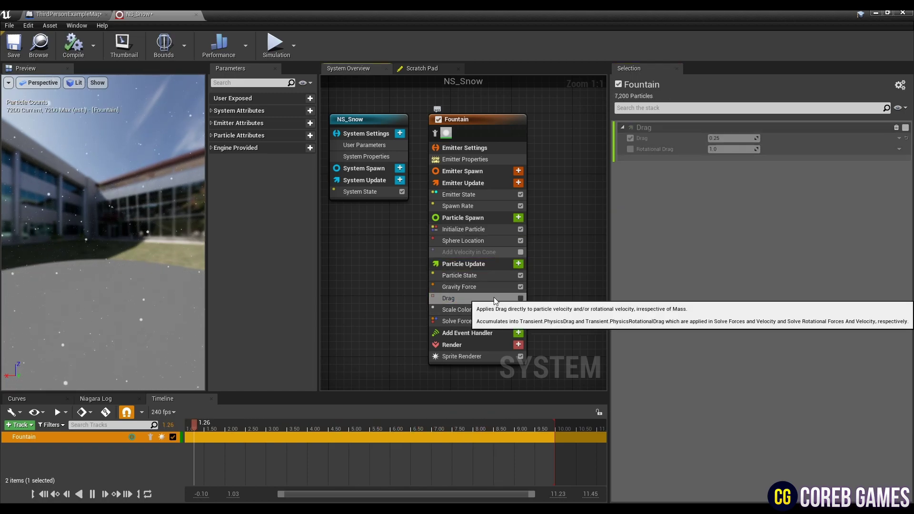
Add an Acceleration Force module to Particle Update and move it before Solve Forces and Velocity using the suggested fix.
click(519, 264)
text(acc)
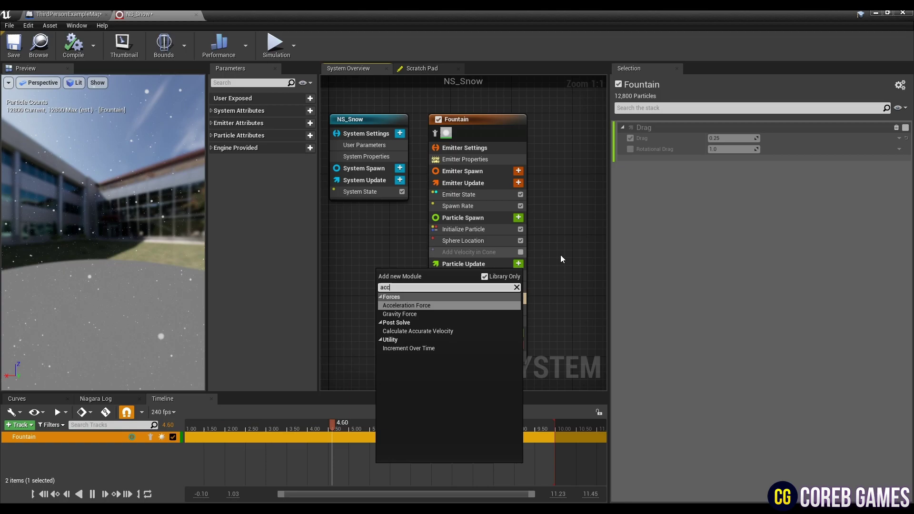
click(471, 307)
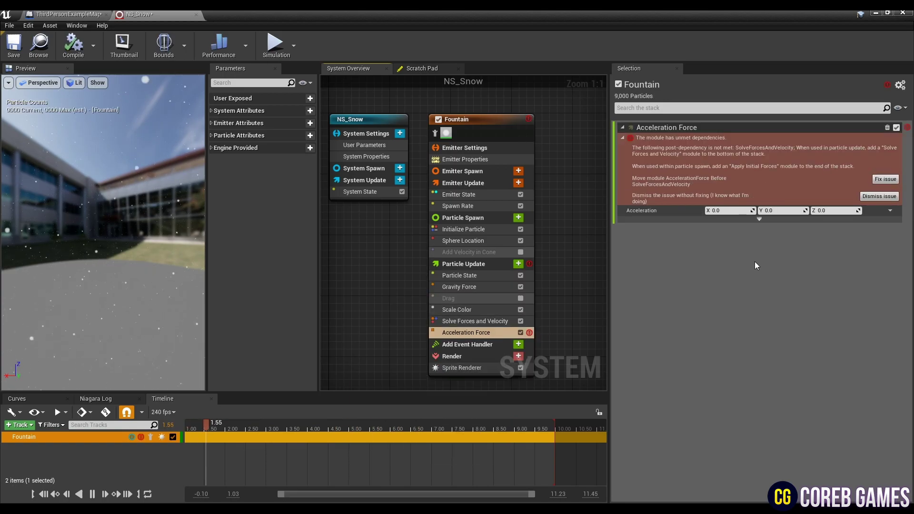
click(886, 180)
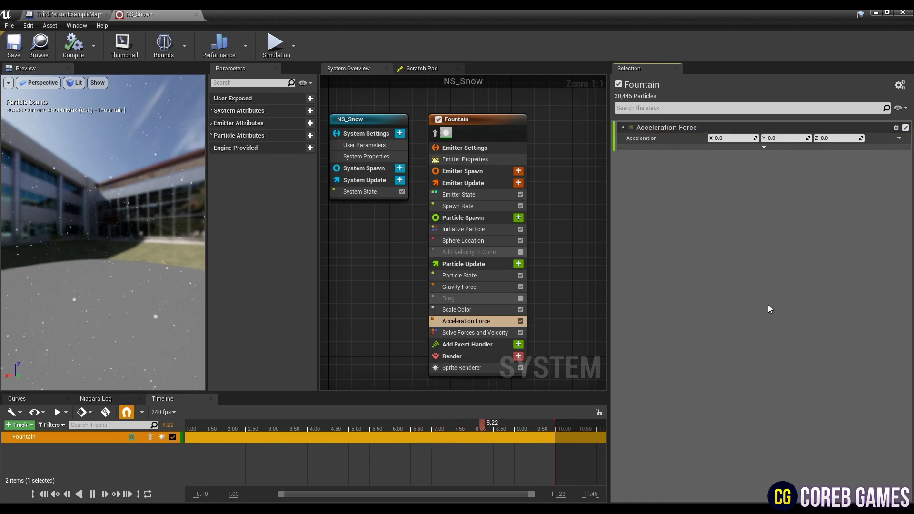
Make the acceleration a Random Range Vector with minimum -3, -3, -5 and maximum 3, 3, -2, evaluated on Spawn Only.
click(899, 139)
text(range)
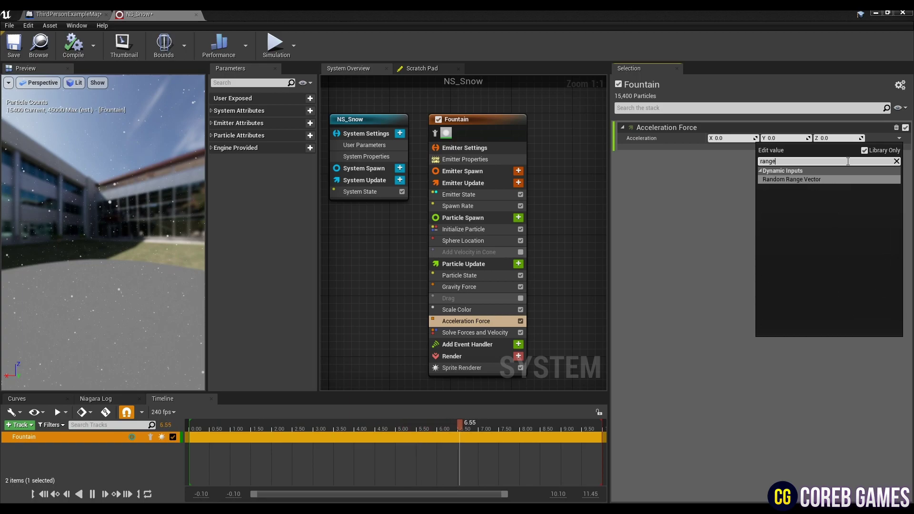
key(Return)
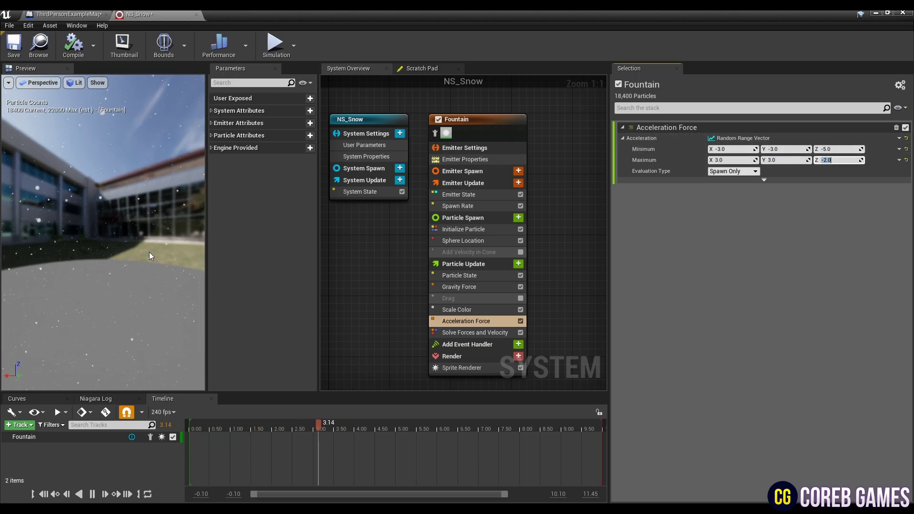
Set the Gravity Force Z value to -300 and save the NS_Snow system.
click(475, 287)
click(861, 137)
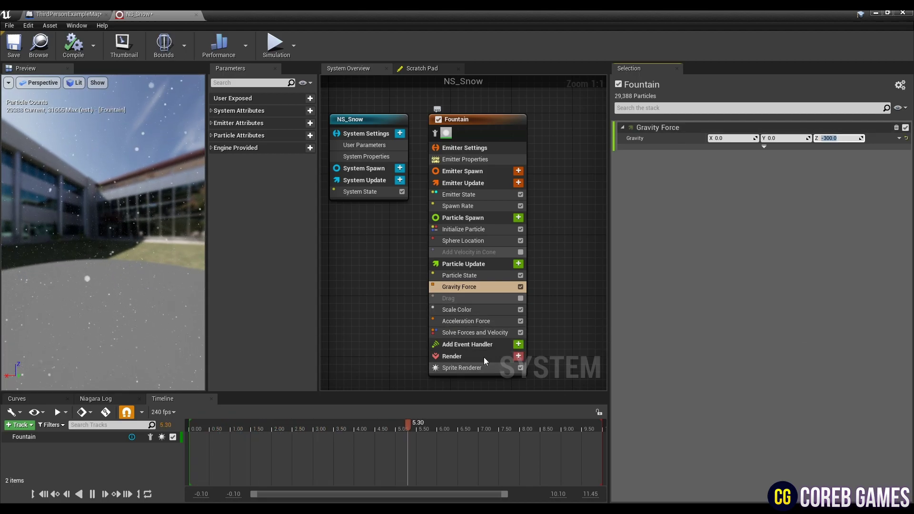
click(14, 45)
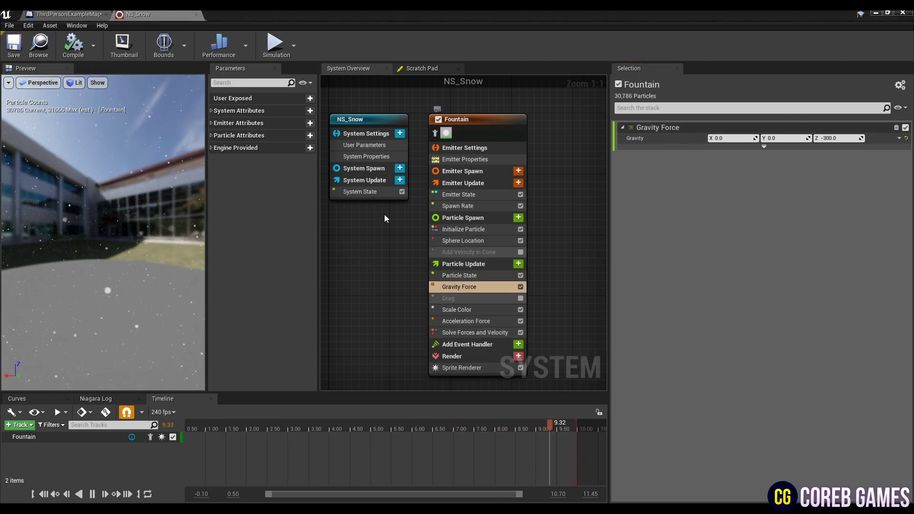
Return to the level, place NS_Snow in it with location X at 0 and Z at 2000, and check the snowfall from the ground.
click(91, 14)
click(138, 14)
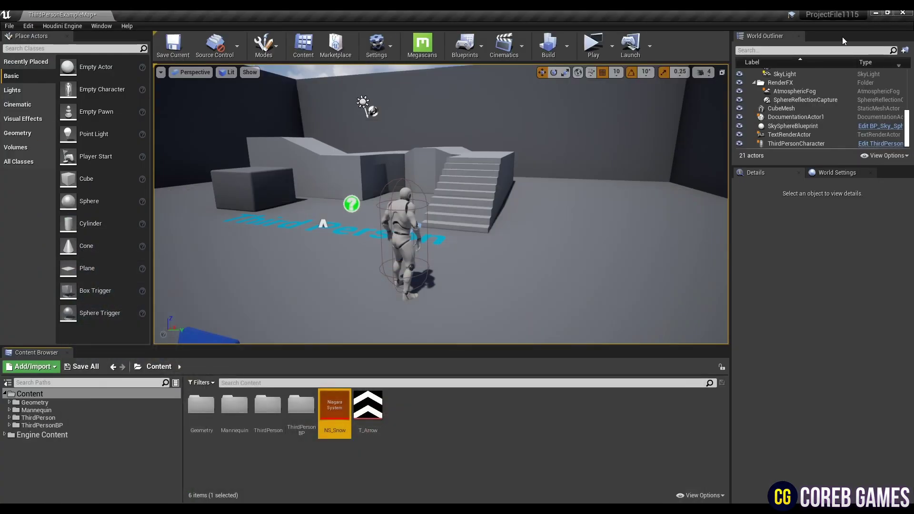
click(873, 274)
text(2000)
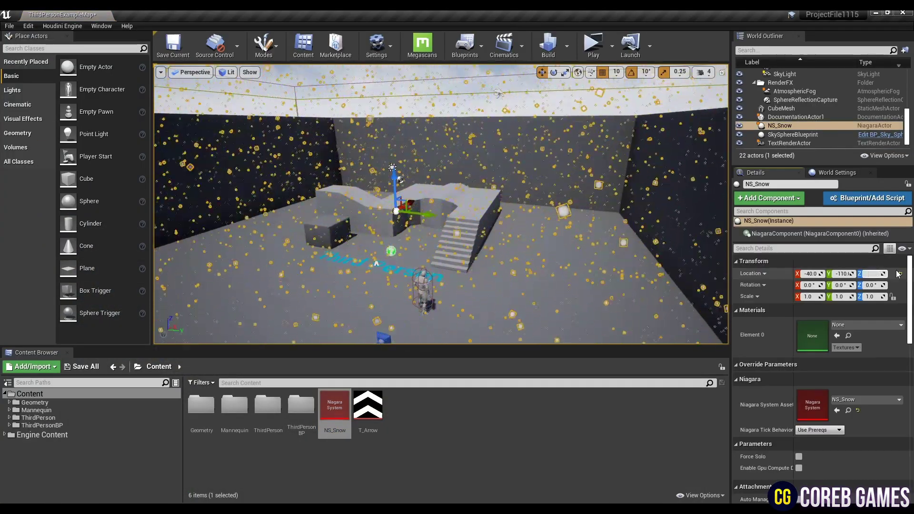
key(Return)
right_drag(524, 205, 524, 119)
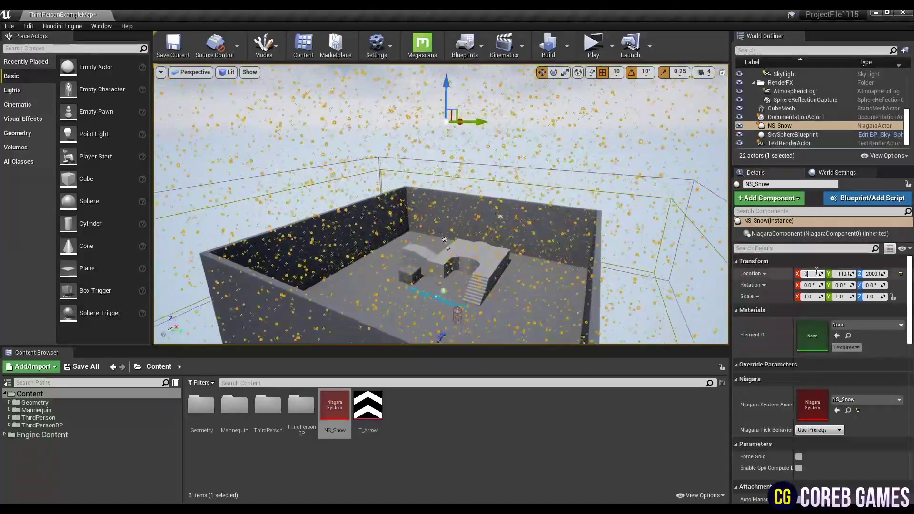
key(f)
mouse_move(438, 203)
right_down()
mouse_move(438, 295)
mouse_move(438, 203)
right_up()
click(438, 309)
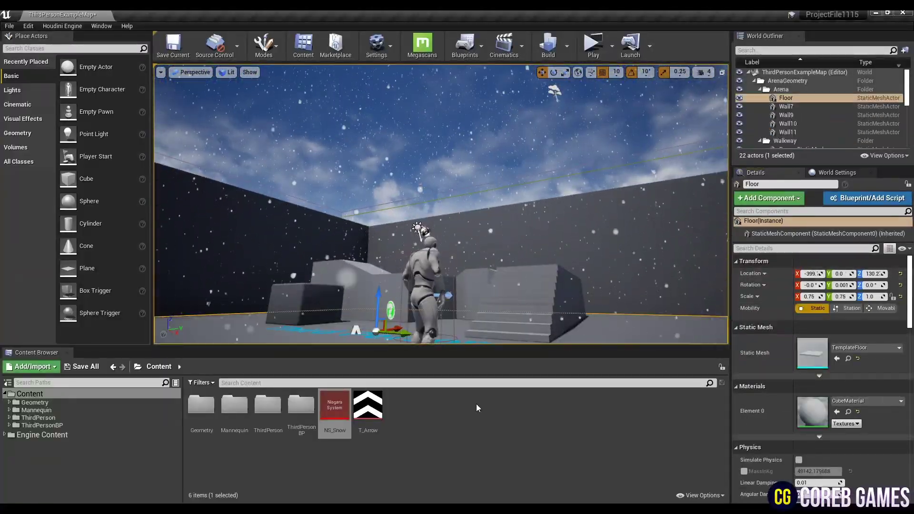
Open the NS_Snow system and add two float parameters and one Vector parameter to its User Exposed parameters.
double_click(335, 406)
click(376, 145)
click(310, 98)
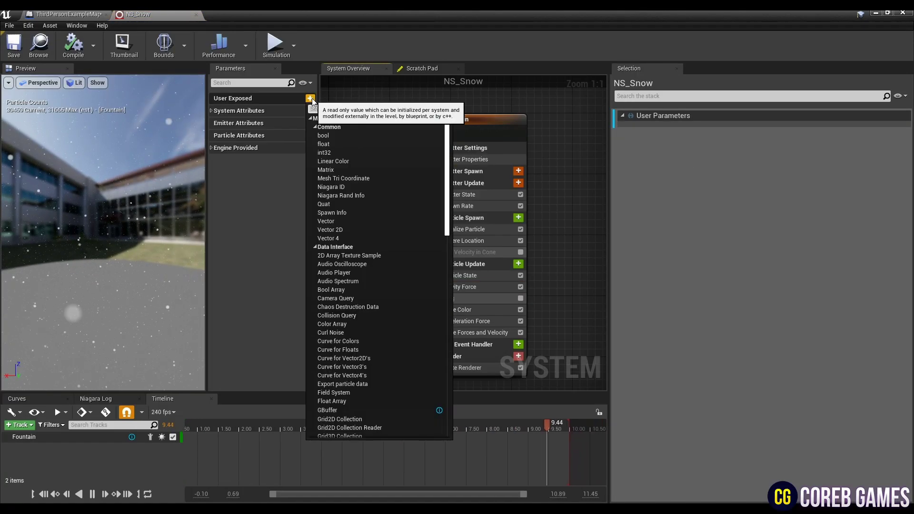
click(324, 144)
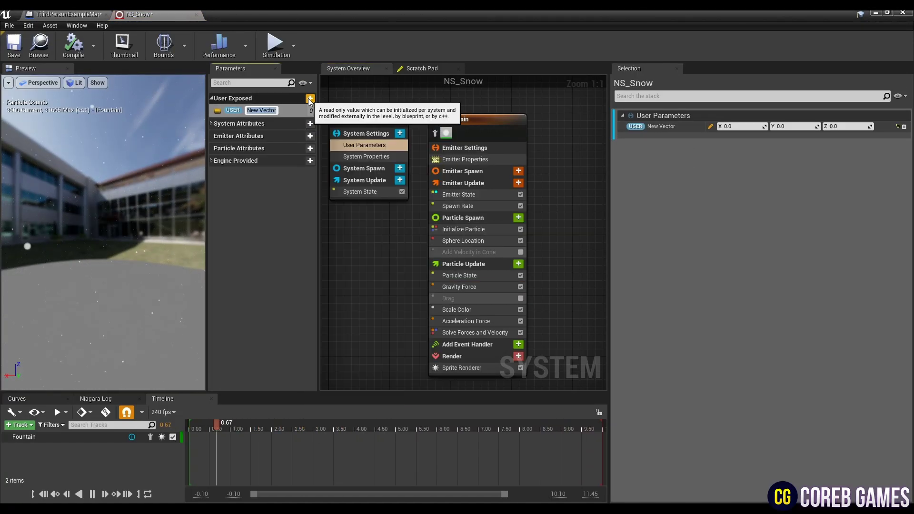
click(310, 99)
click(326, 221)
click(312, 98)
click(323, 144)
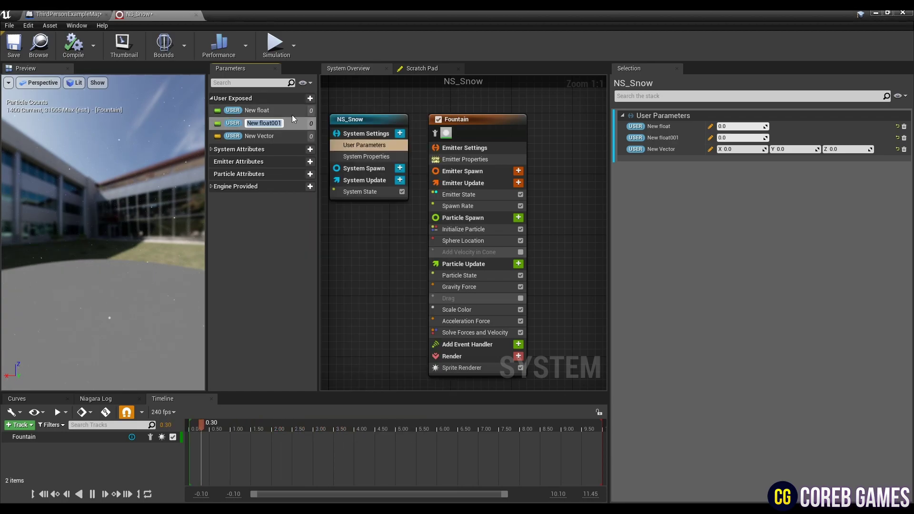
Rename the two float user parameters as Spawn and Sphere Radius, and the vector parameter as User Gravity.
right_click(274, 111)
click(290, 146)
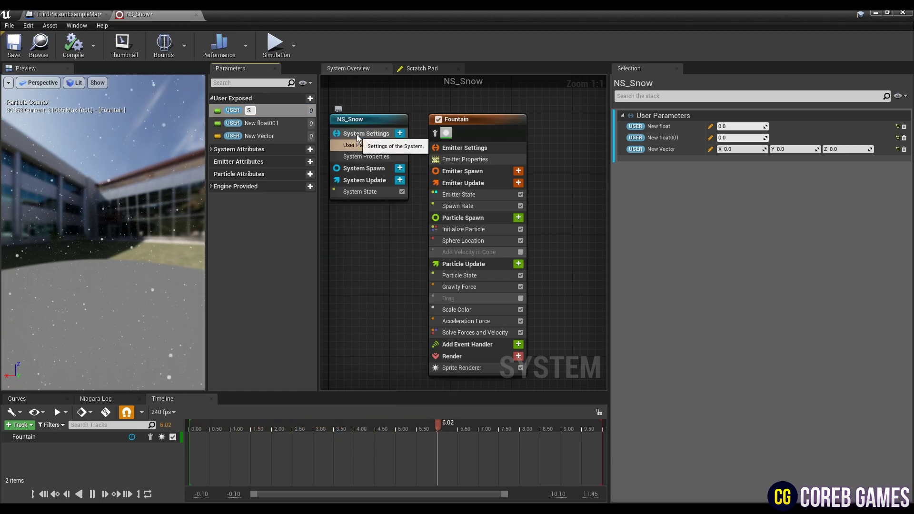
key(Return)
click(286, 112)
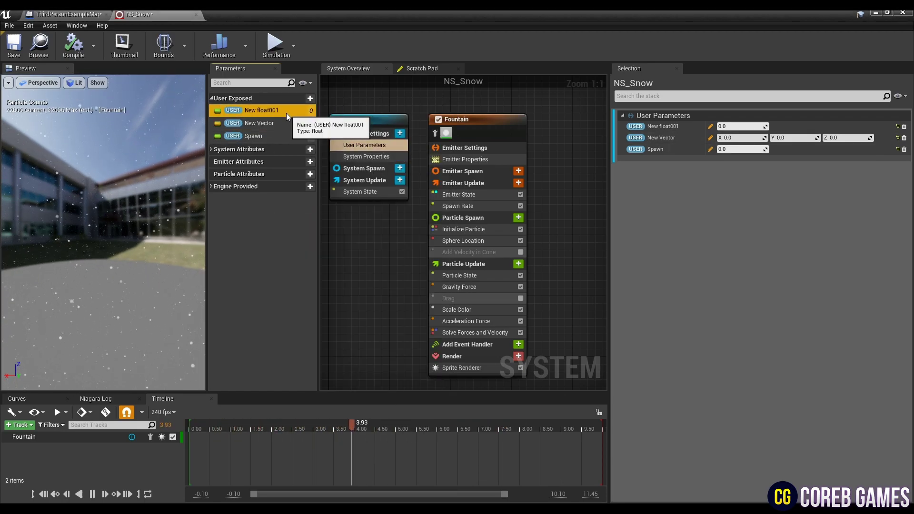
right_click(286, 111)
click(317, 147)
text(Sphere Radius)
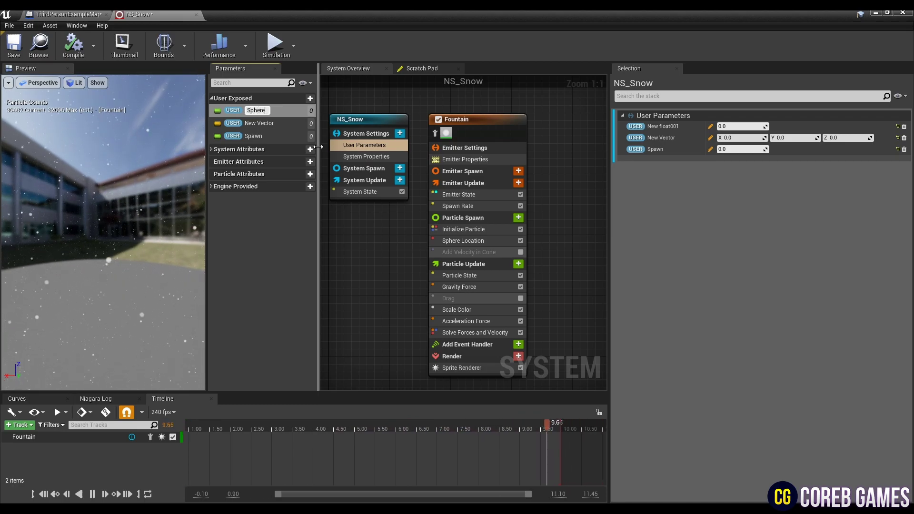
key(Return)
right_click(297, 110)
click(347, 144)
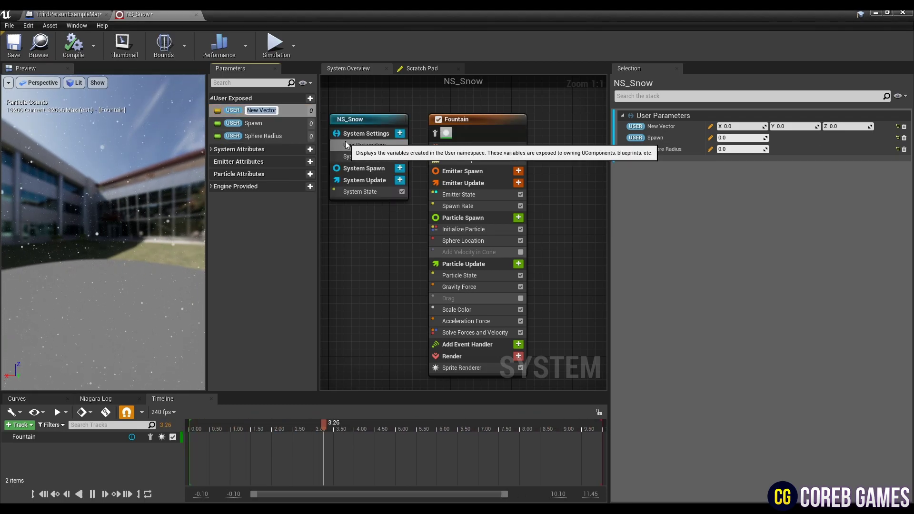
key(Return)
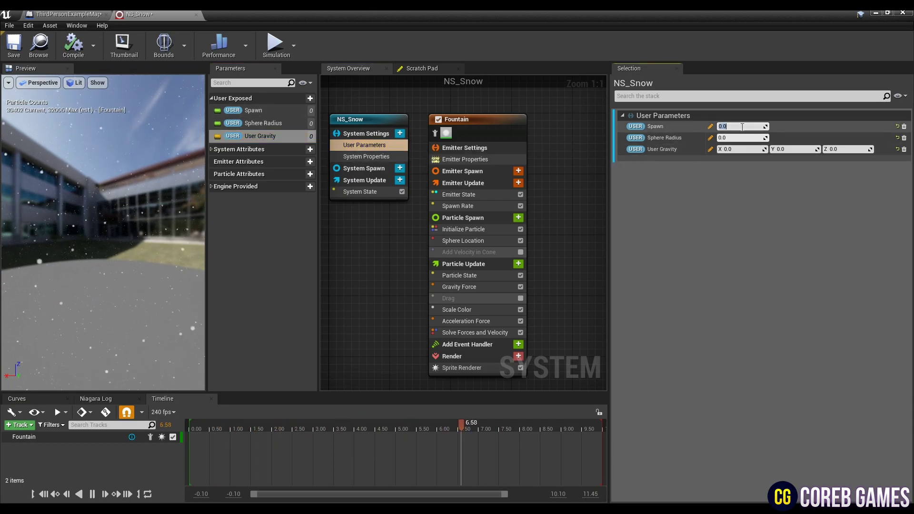
Set the user parameter defaults: Spawn to 6000, Sphere Radius to 2500 and User Gravity Z to -300.
text(6000)
key(Return)
click(744, 137)
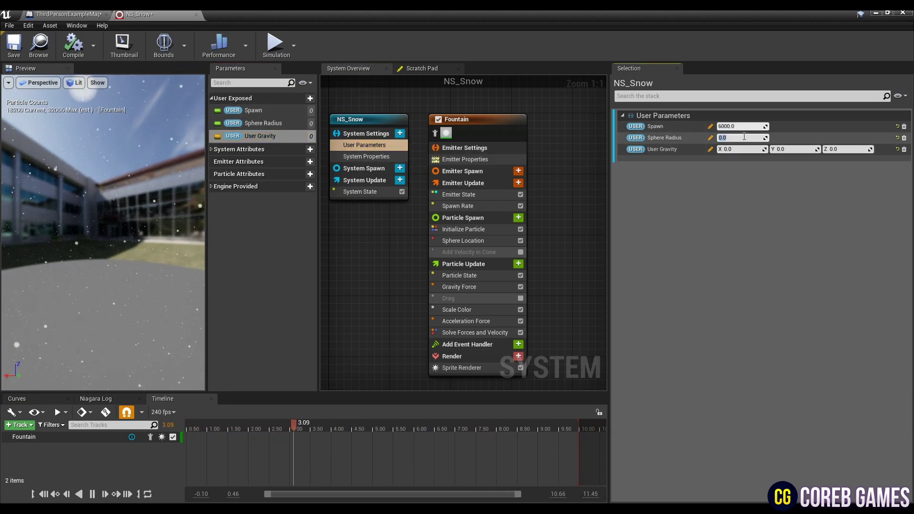
key(Return)
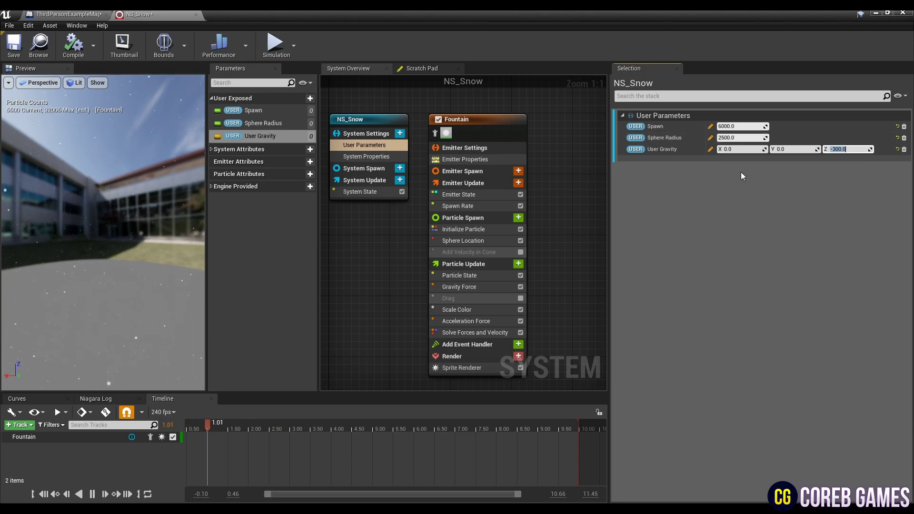
Link the Spawn, Sphere Radius and User Gravity parameters to the Spawn Rate, Sphere Location and Gravity Force inputs, and save the system.
click(476, 208)
drag(250, 110, 738, 138)
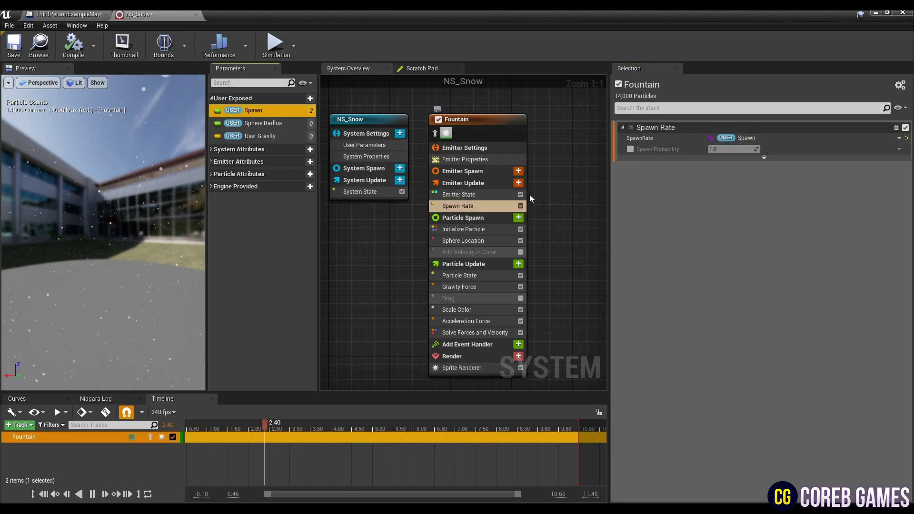
click(463, 240)
drag(263, 123, 752, 138)
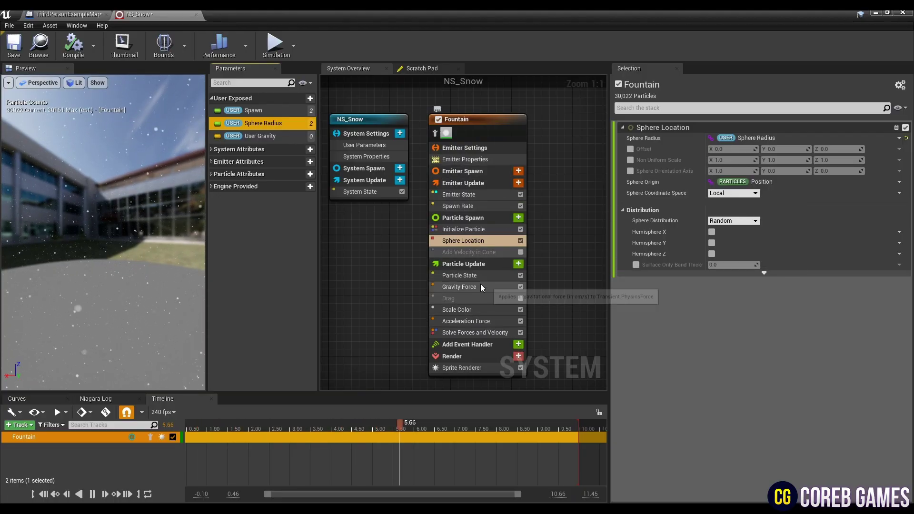
click(459, 287)
drag(260, 136, 753, 138)
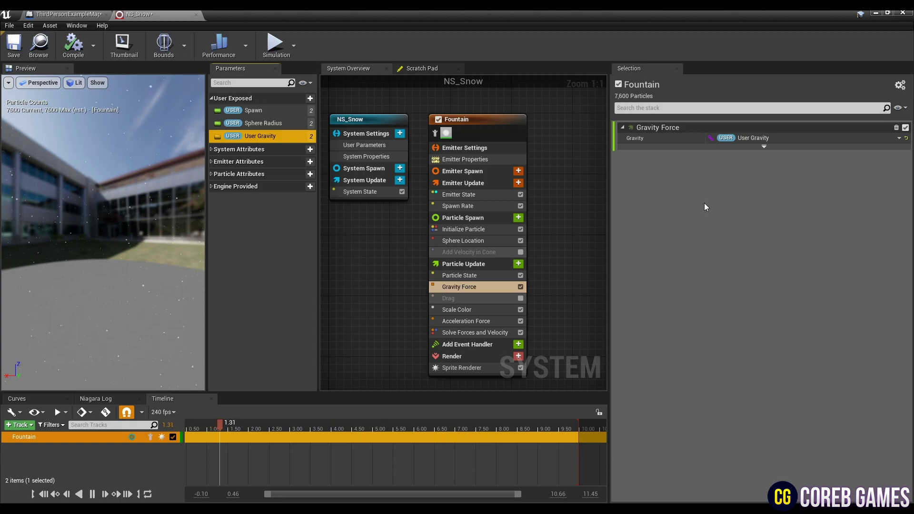
click(13, 45)
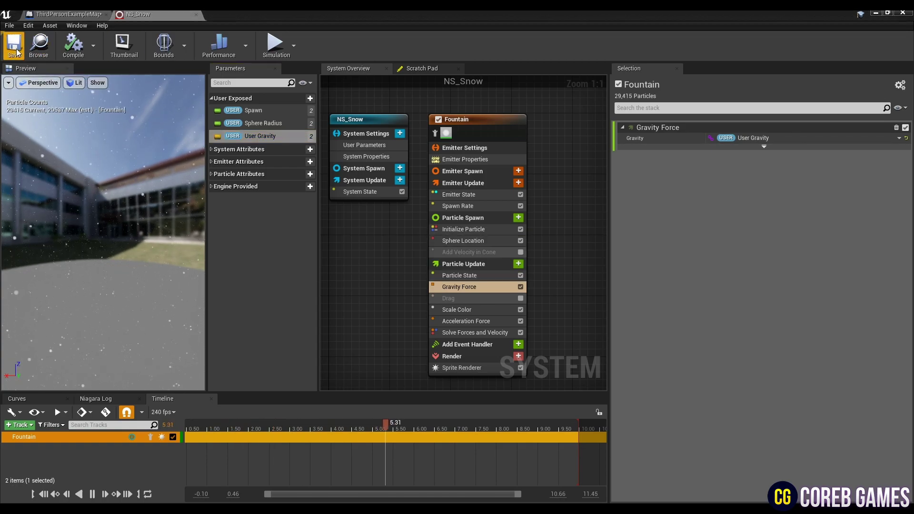
Close the NS_Snow editor and open the Level Blueprint of the current level.
click(197, 15)
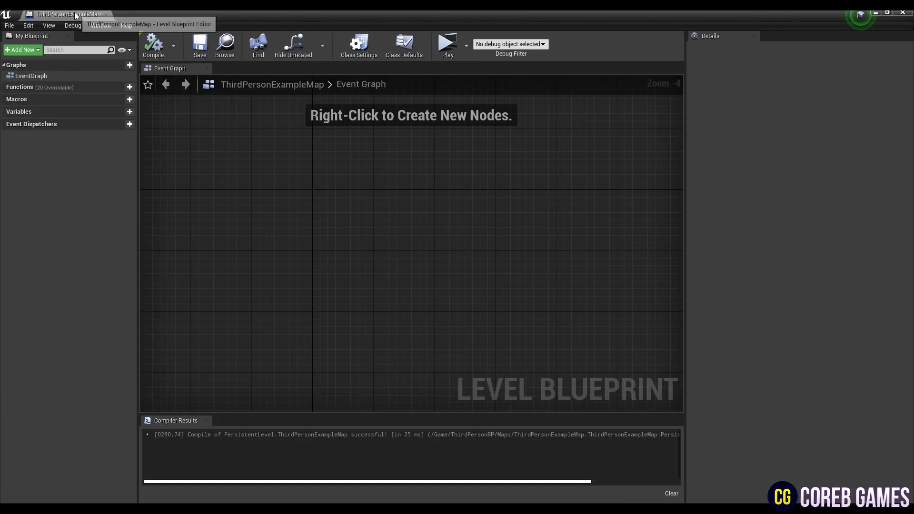
click(105, 16)
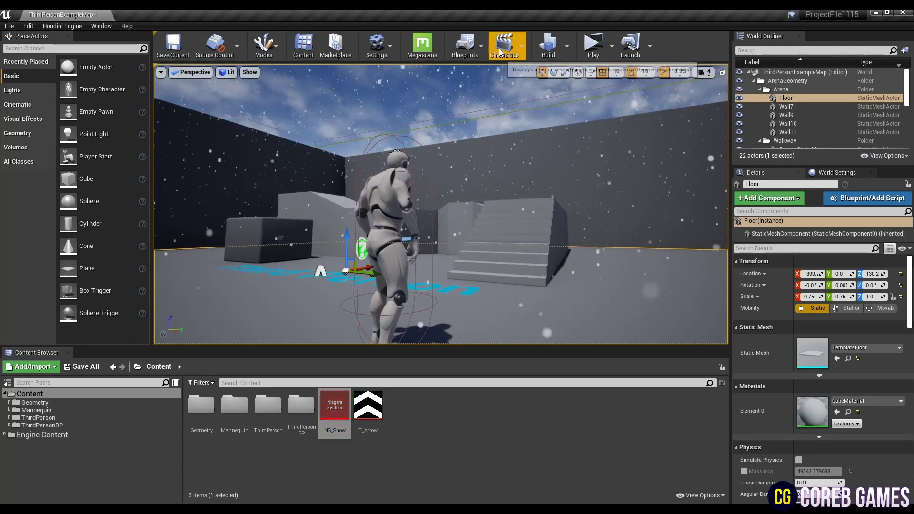
click(465, 45)
click(493, 114)
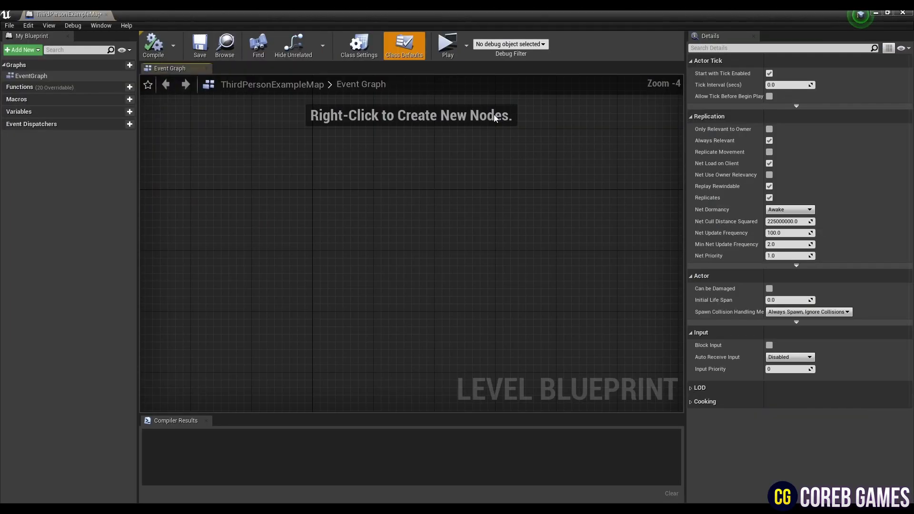
Add a keyboard 1 key event to the Event Graph and duplicate it twice, stacking the three nodes vertically.
scroll(336, 183, down, 1)
right_click(328, 178)
text(1)
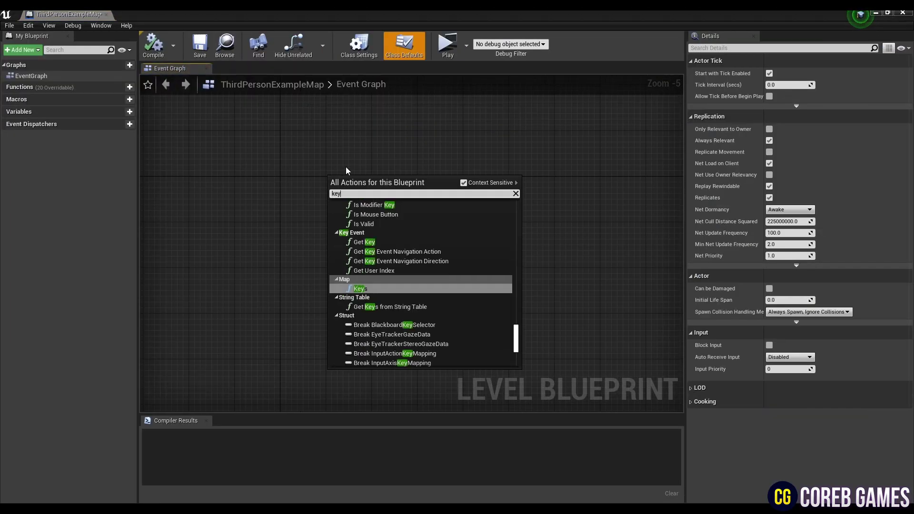
key(Return)
scroll(347, 175, up, 5)
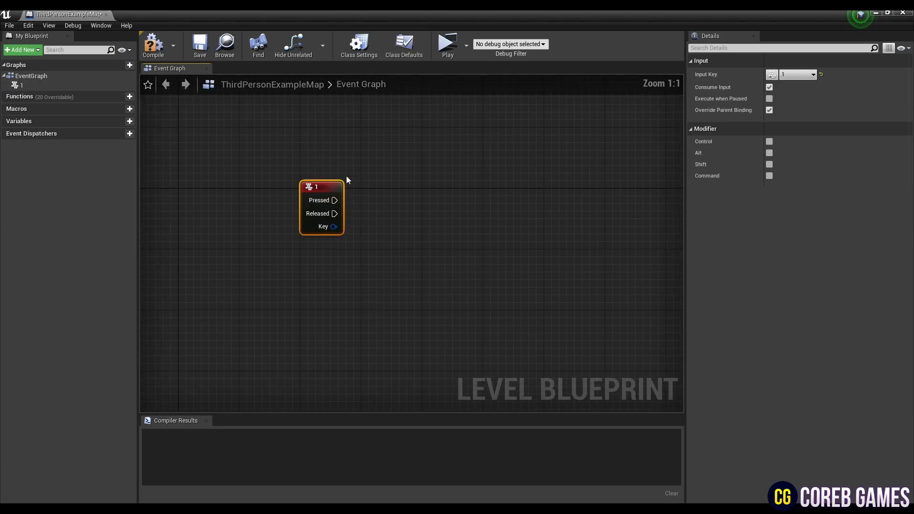
right_drag(305, 279, 327, 227)
key(ctrl+w)
drag(333, 230, 334, 223)
key(ctrl+w)
drag(351, 296, 336, 325)
Change the input key of the middle key event to 2 and of the lowest one to 3.
click(350, 228)
click(808, 78)
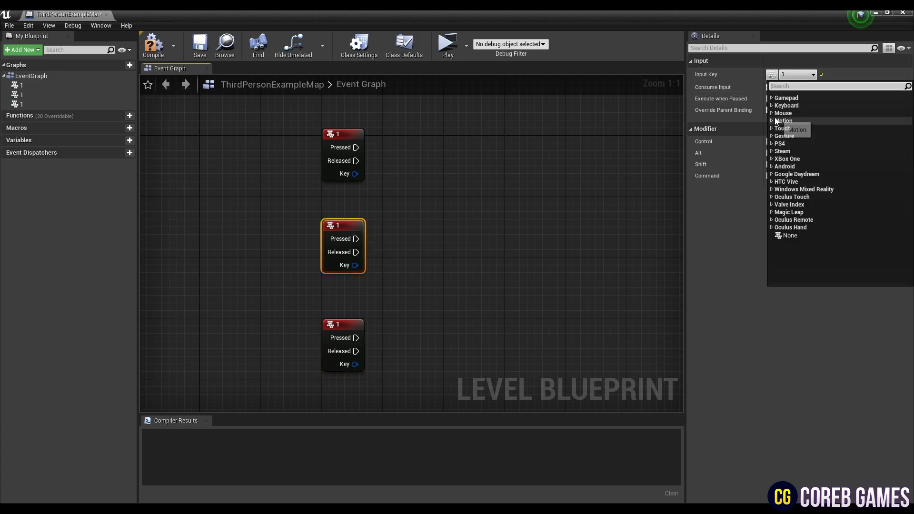
click(788, 108)
click(801, 286)
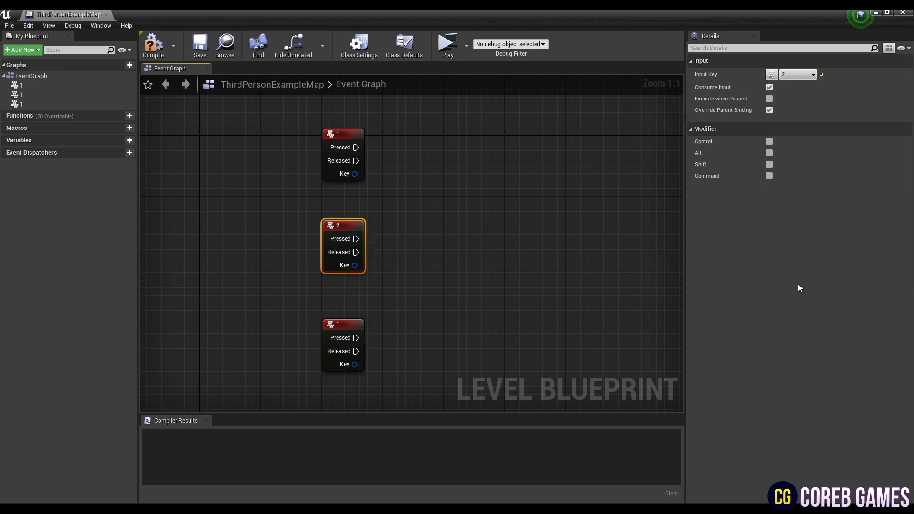
click(348, 328)
click(798, 74)
click(773, 113)
scroll(805, 217, down, 2)
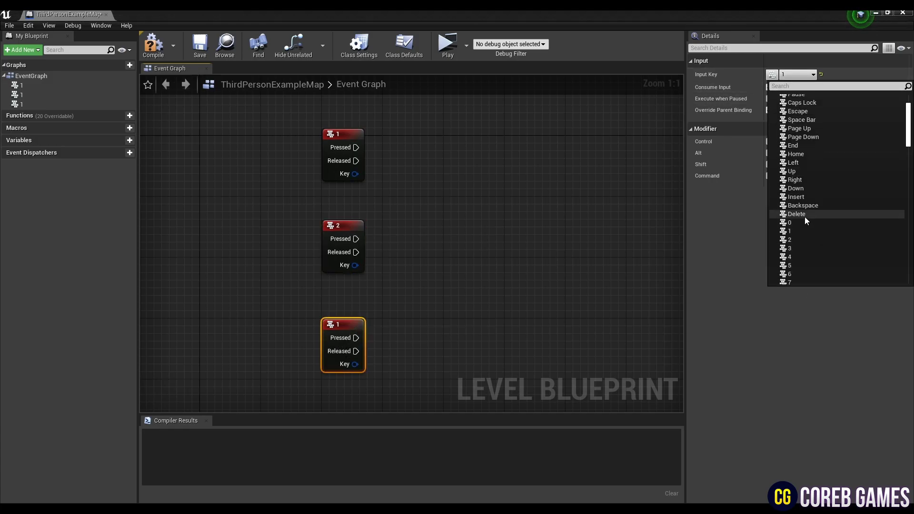
click(803, 249)
click(414, 244)
Select the NS_Snow actor in the level and create a reference to it above the key events in the Level Blueprint.
right_drag(413, 243, 382, 253)
right_drag(495, 162, 446, 199)
click(888, 13)
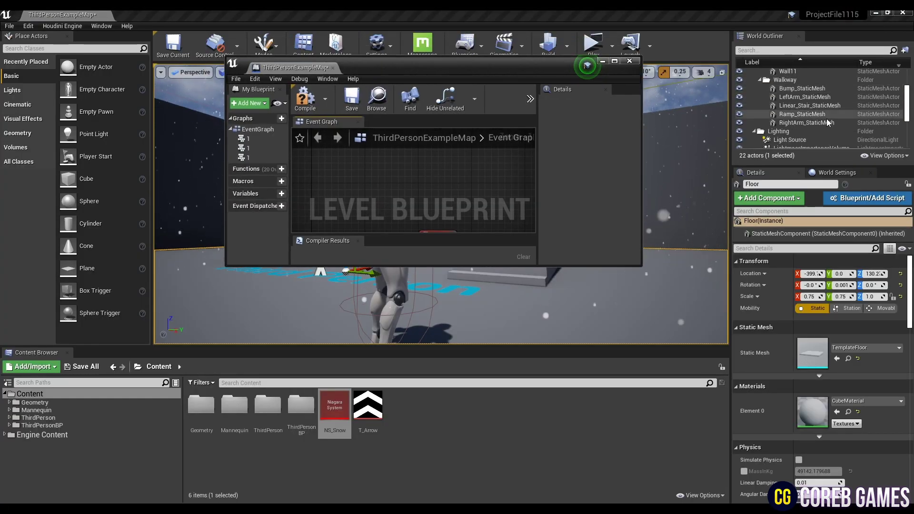
scroll(827, 119, down, 4)
click(783, 126)
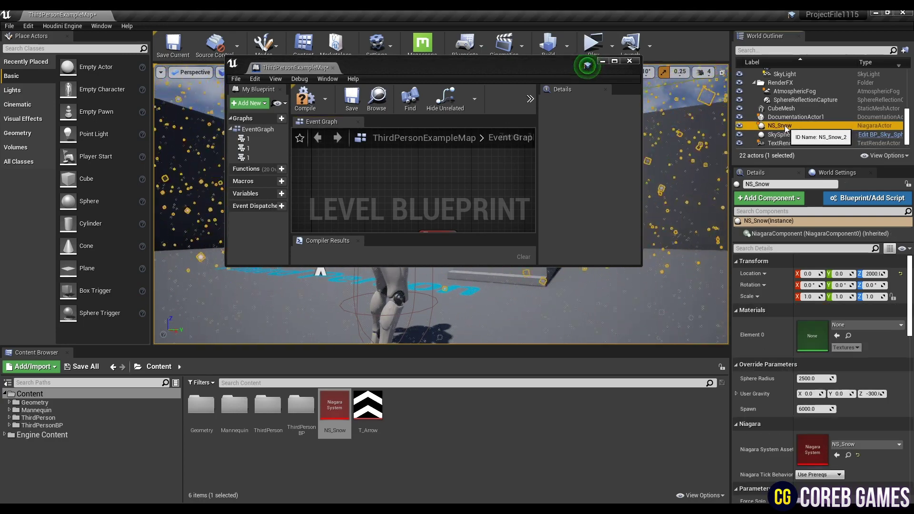
click(615, 61)
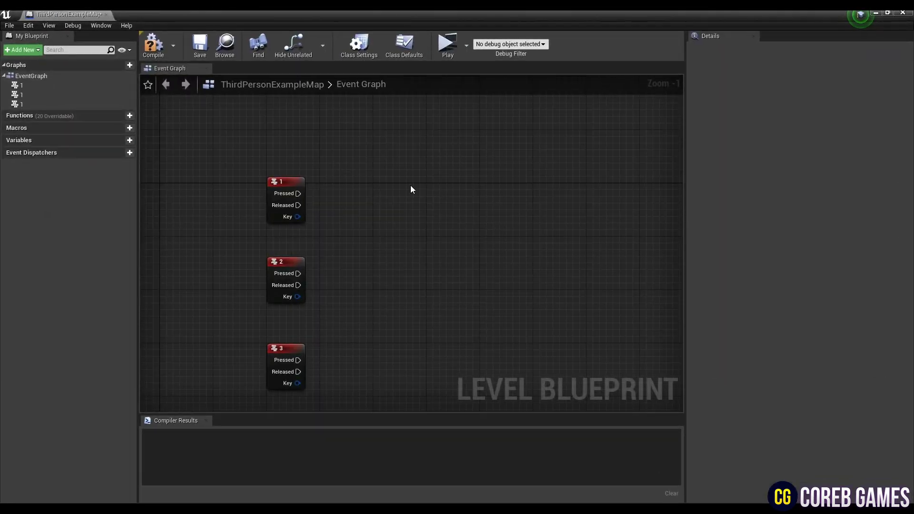
right_click(384, 184)
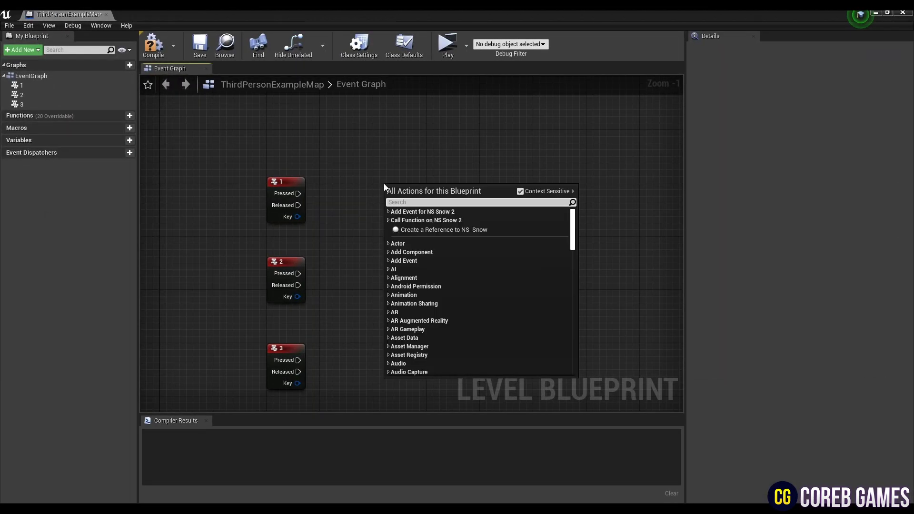
click(431, 231)
drag(410, 190, 343, 125)
Add a Set Vector Parameter node for the NS_Snow reference's Niagara Component and place it beside the 1 key event.
drag(394, 176, 391, 186)
text(s)
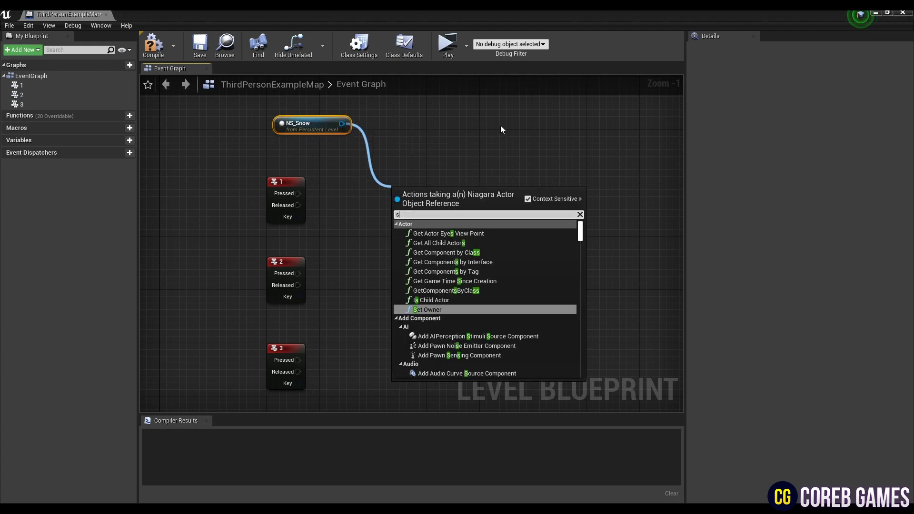
text(et Vector)
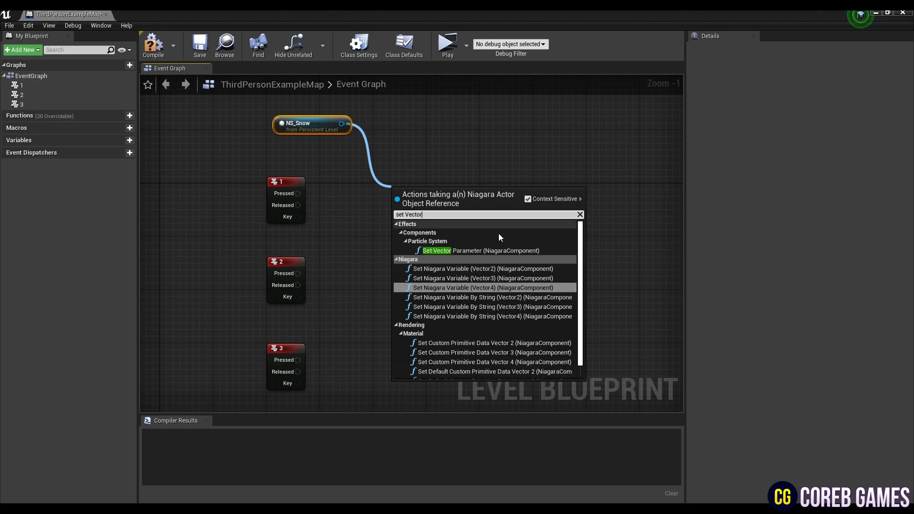
click(510, 250)
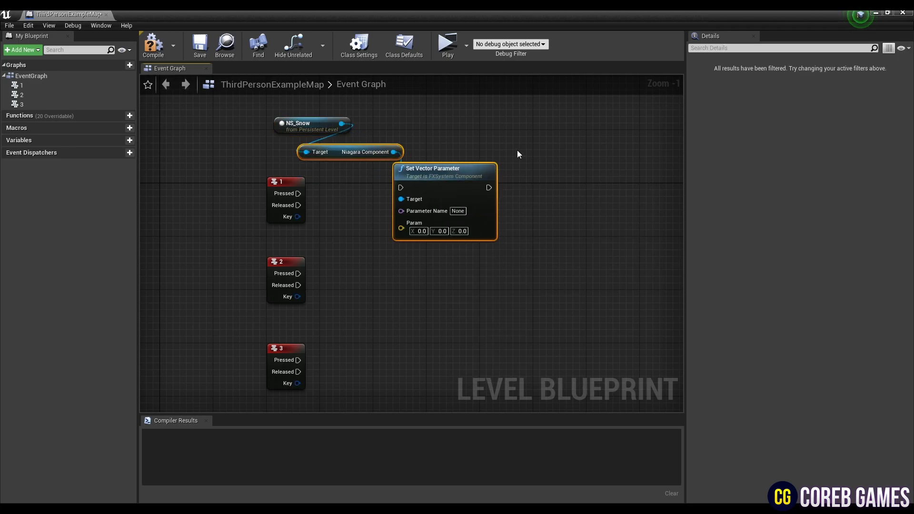
drag(440, 155, 467, 188)
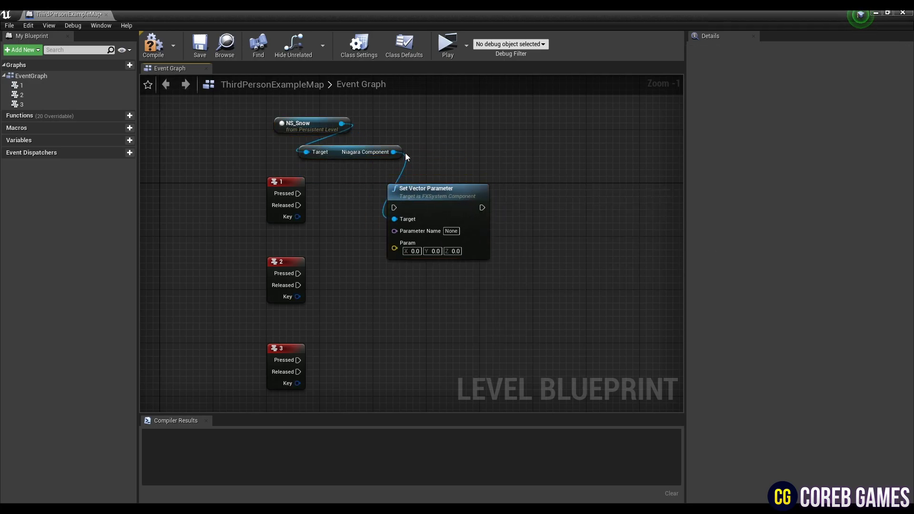
Add two Set Float Parameter nodes targeting the Niagara Component and line them up beside the Set Vector Parameter node.
drag(548, 178, 544, 189)
text(set flot)
key(BackSpace)
text(at)
key(Return)
right_drag(601, 145, 524, 148)
key(ctrl+w)
drag(598, 205, 592, 196)
drag(317, 154, 584, 215)
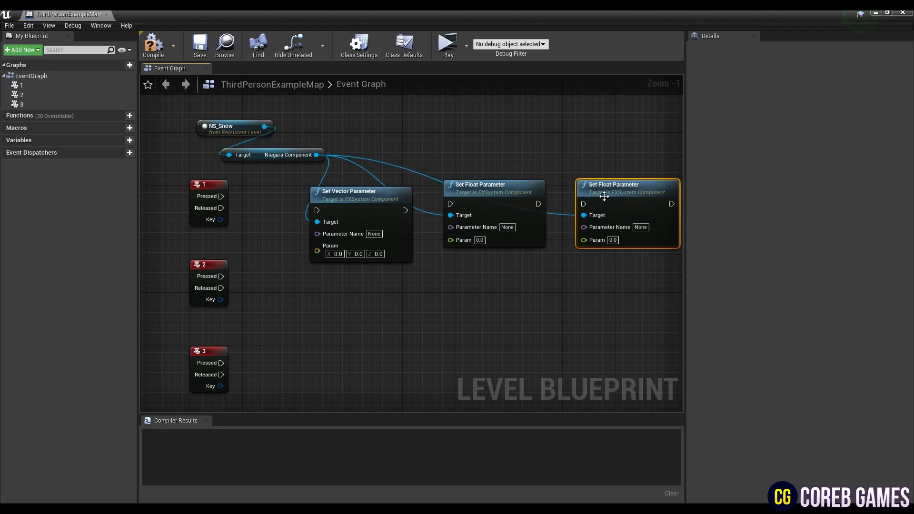
drag(508, 192, 508, 199)
drag(615, 187, 614, 200)
Set the Parameter Name to User Gravity on the Set Vector Parameter node and to Sphere Radius on the first Set Float Parameter node.
click(374, 233)
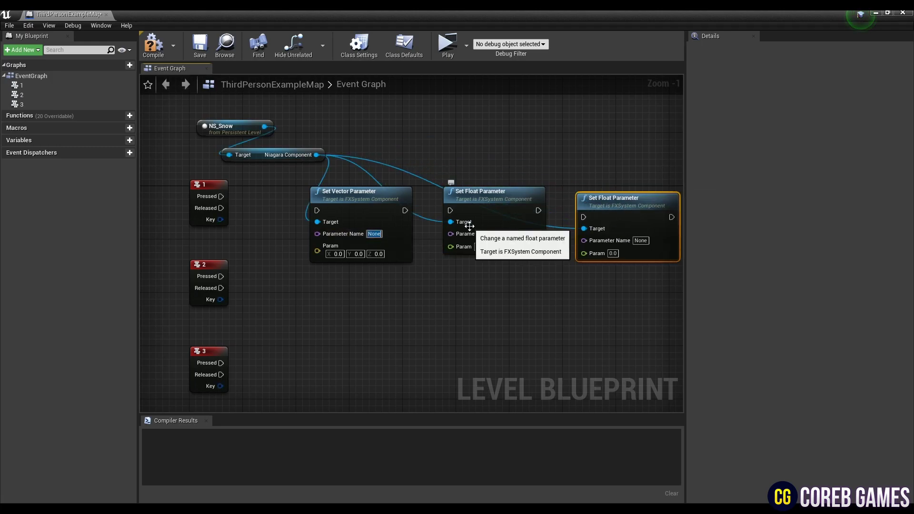
text(User Gravity)
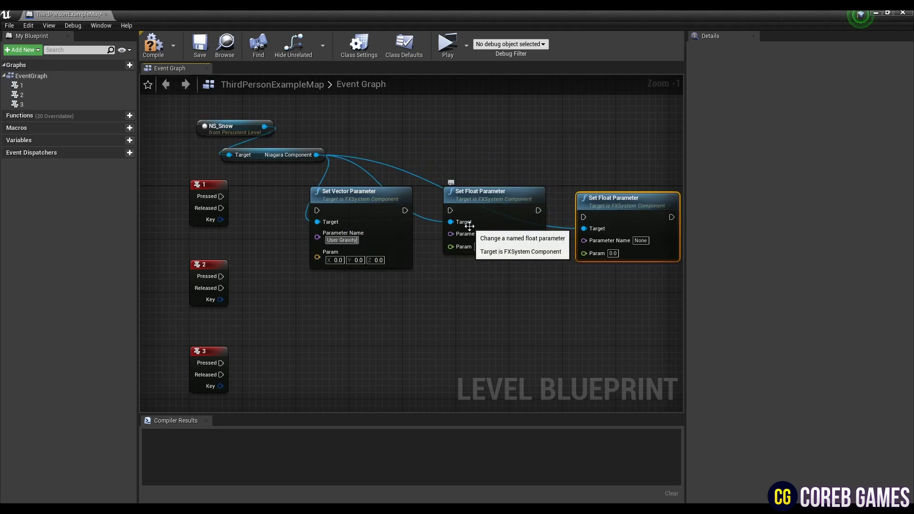
click(505, 234)
text(Sphere Radius)
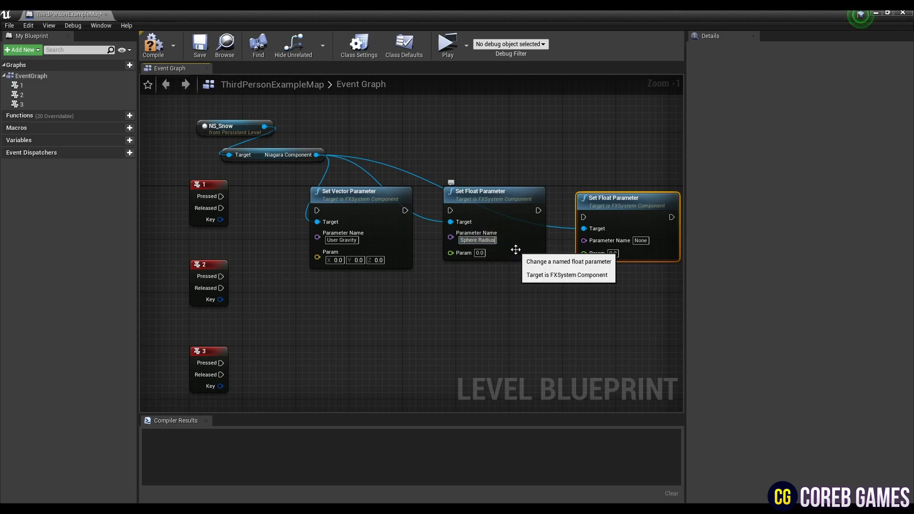
key(Return)
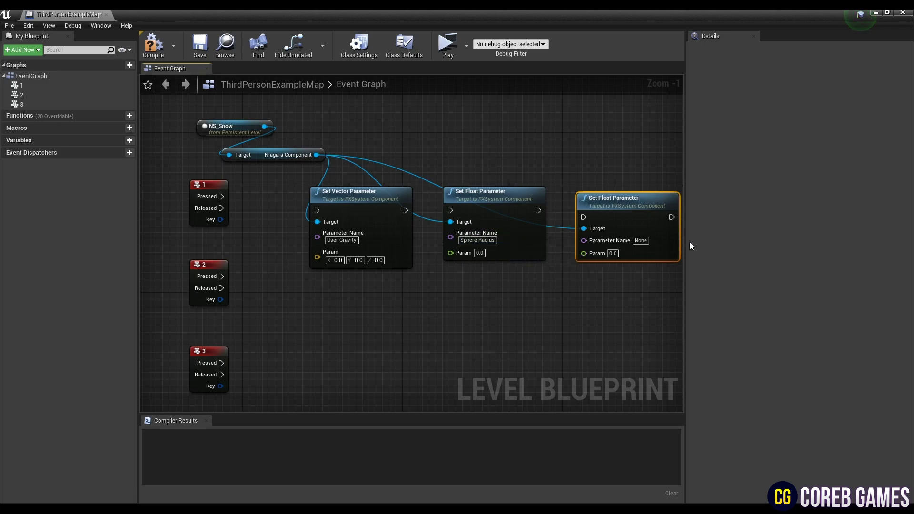
Align the second Set Float Parameter node with its neighbours and set its Parameter Name to Spawn.
mouse_move(630, 205)
mouse_down()
mouse_move(643, 199)
mouse_move(622, 203)
mouse_up()
click(614, 179)
right_drag(561, 155, 534, 124)
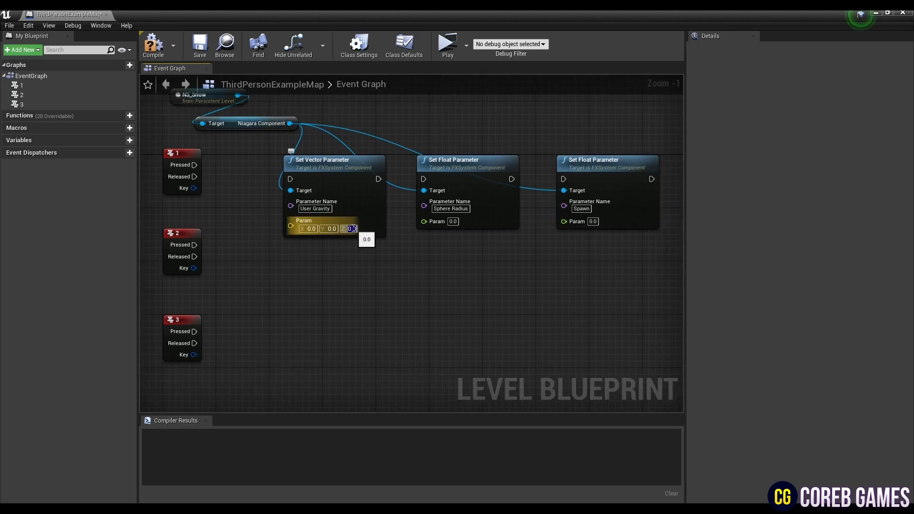
Set the User Gravity vector's Z to -300, the Sphere Radius value to 2500 and the Spawn value to 4500.
text(2500)
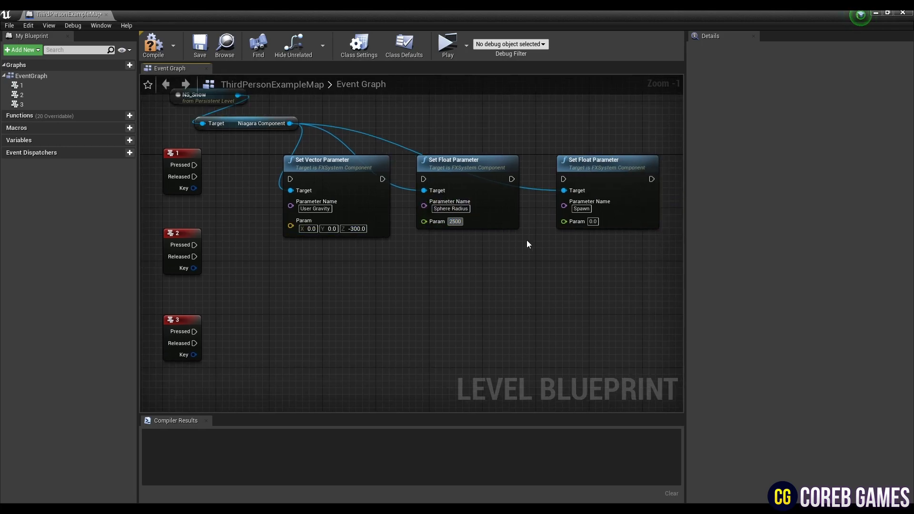
click(592, 222)
text(4)
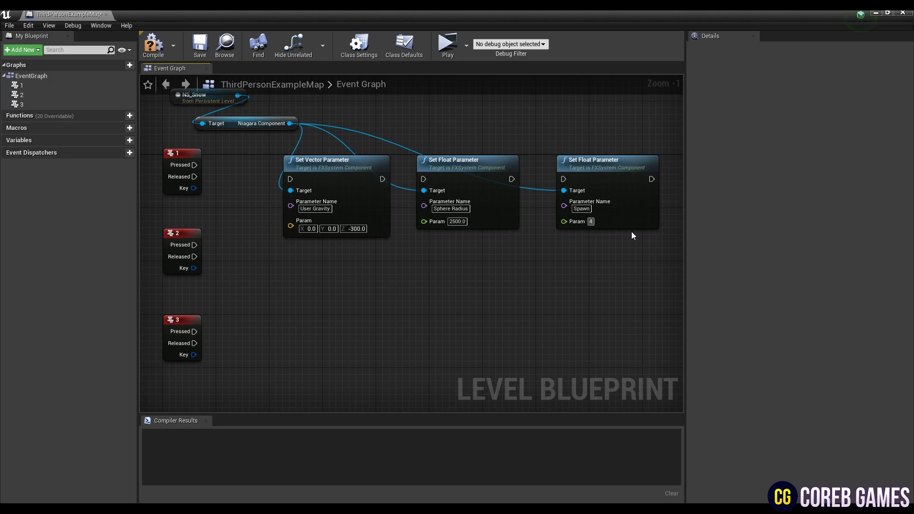
text(500)
key(Return)
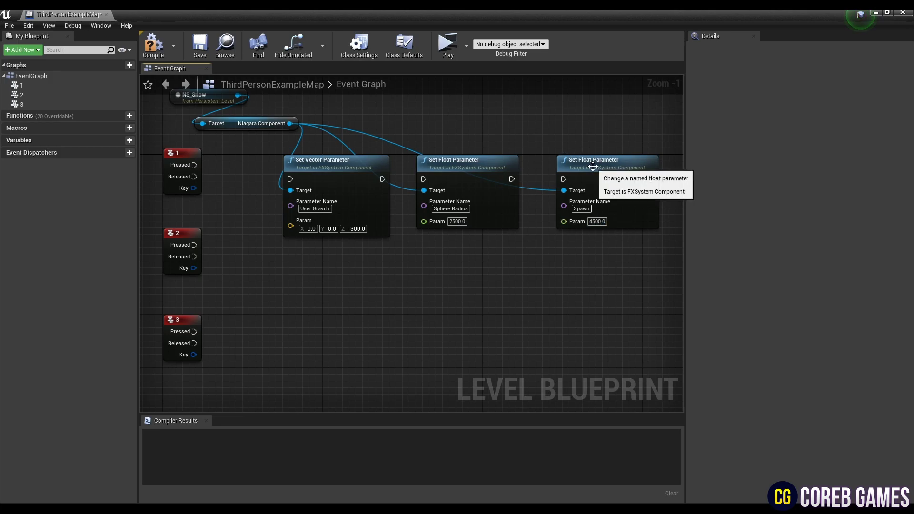
Move the three parameter nodes up level with the 1 key event and chain their execution pins from its Pressed output.
drag(269, 143, 601, 229)
drag(602, 164, 602, 150)
click(588, 113)
drag(194, 165, 290, 165)
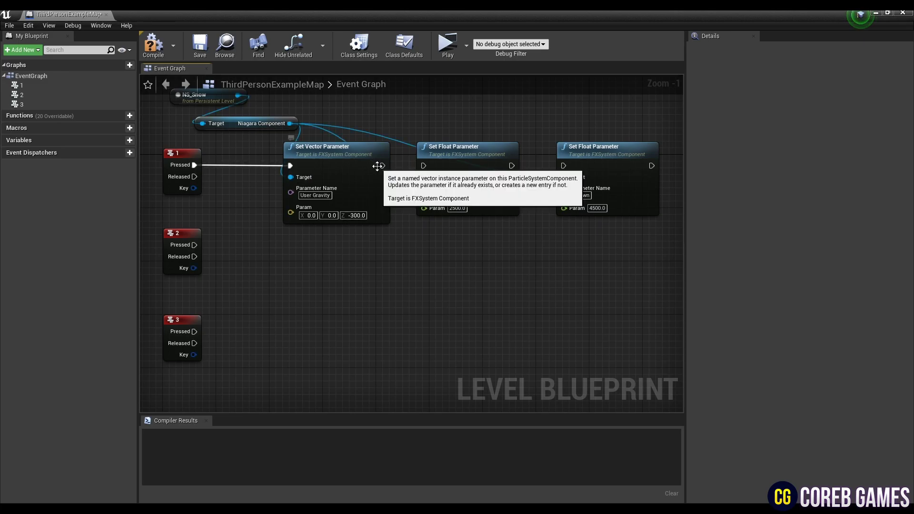
drag(383, 166, 423, 166)
drag(512, 166, 564, 166)
click(500, 158)
Space the 2 and 3 key events farther apart and place a copy of the three-node parameter chain beside each.
mouse_move(584, 124)
right_down()
mouse_move(601, 153)
mouse_move(585, 136)
right_up()
click(601, 153)
drag(356, 128, 606, 267)
right_drag(278, 257, 300, 179)
drag(257, 304, 214, 220)
click(224, 291)
right_drag(399, 242, 343, 304)
key(ctrl+v)
drag(300, 305, 348, 266)
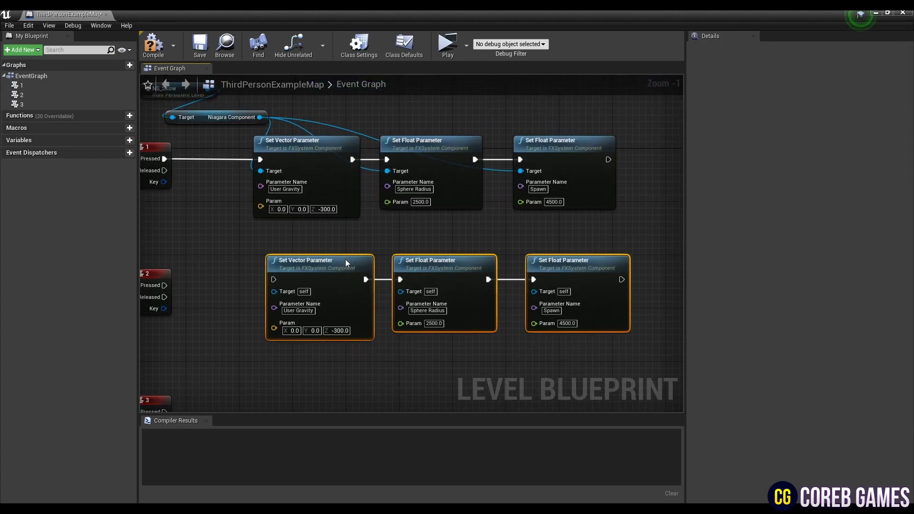
right_drag(368, 347, 394, 241)
key(ctrl+v)
drag(351, 255, 377, 288)
Connect the Niagara Component output to the Target pins of the copied parameter nodes.
right_drag(389, 183, 395, 273)
scroll(396, 273, down, 2)
drag(322, 140, 329, 275)
drag(322, 141, 529, 274)
right_drag(480, 322, 523, 302)
drag(365, 120, 470, 346)
drag(364, 120, 573, 347)
Connect the Pressed outputs of the 2 and 3 key events to their Set Vector Parameter nodes and align the rows.
drag(291, 250, 373, 244)
drag(291, 348, 283, 329)
drag(287, 245, 287, 240)
scroll(443, 213, up, 3)
right_drag(435, 222, 364, 134)
drag(225, 138, 595, 328)
drag(621, 167, 613, 167)
click(531, 248)
right_drag(531, 247, 559, 242)
For the 2 key's nodes, set User Gravity to Y -800 and Z -650, Sphere Radius to 3000 and Spawn to 20000.
click(333, 224)
text(-800)
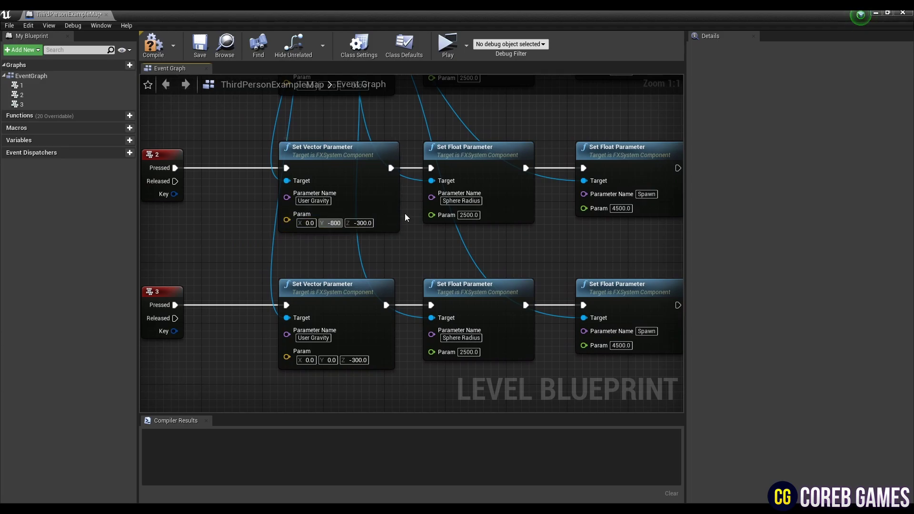
key(Tab)
text(-650)
For the 3 key's nodes, set User Gravity to Y -2500 and Z -700, Sphere Radius to 3000 and Spawn to 35000.
key(Tab)
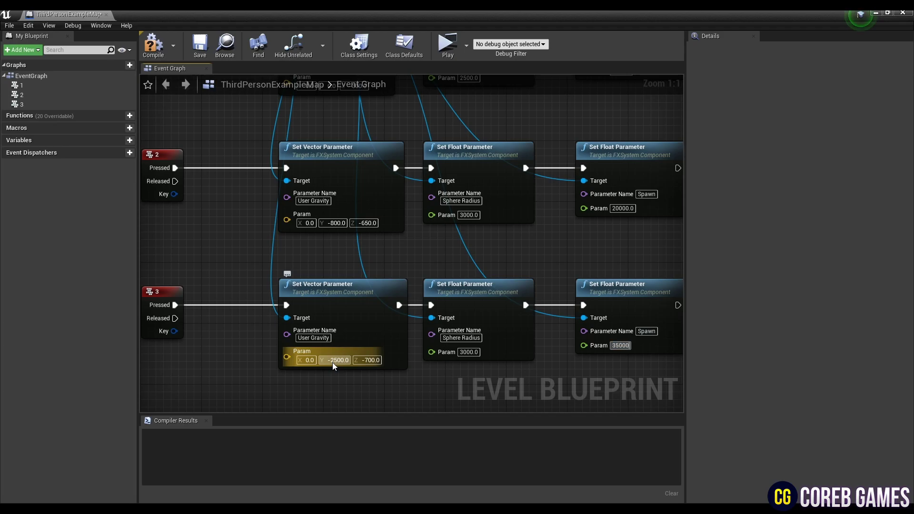
key(Return)
scroll(548, 273, down, 2)
right_drag(548, 272, 516, 280)
scroll(510, 305, down, 1)
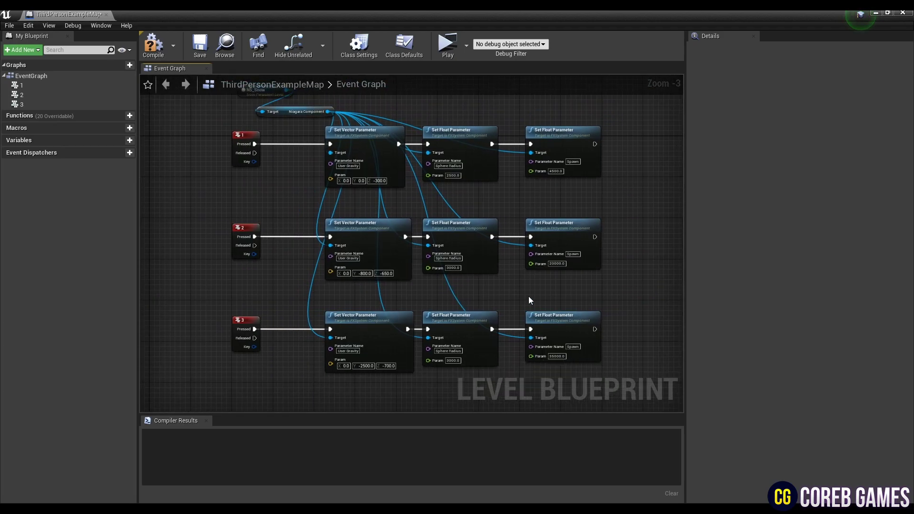
Compile and save the Level Blueprint, and close its editor.
click(150, 48)
click(200, 44)
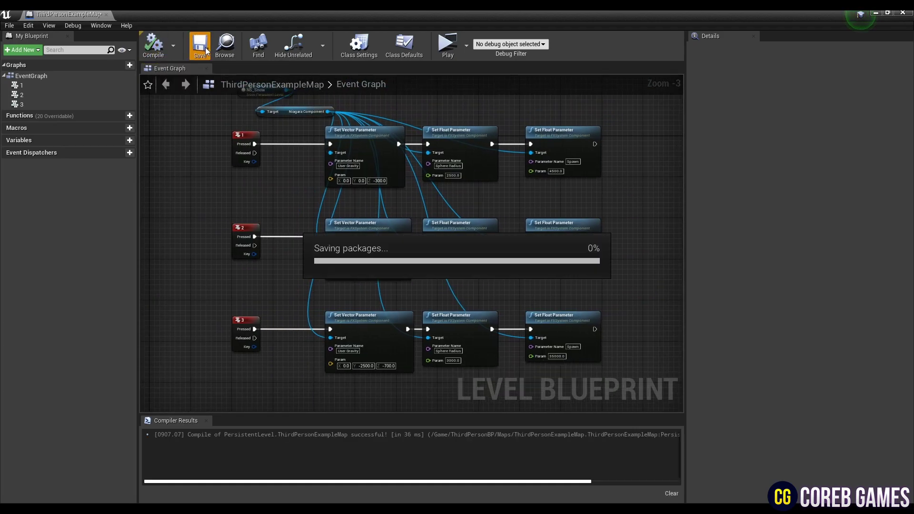
click(903, 13)
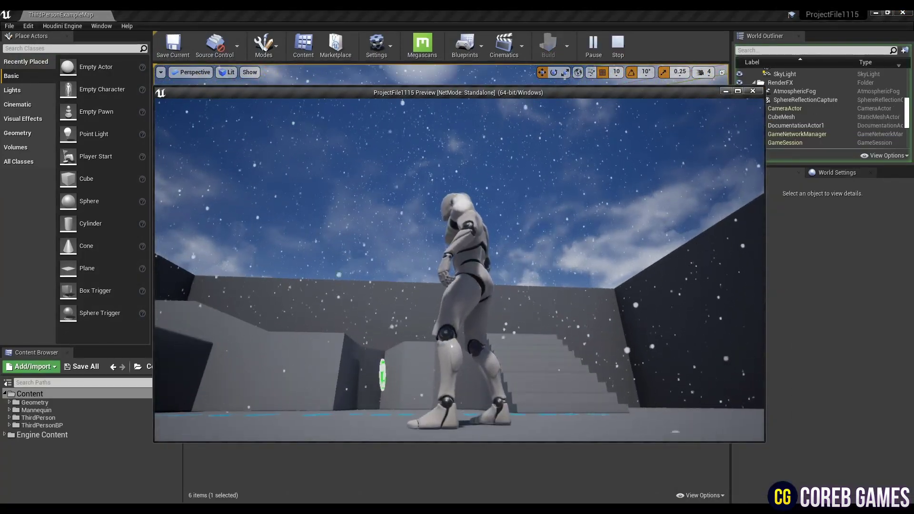
Run the character around the level in the standalone preview to check the snow effect.
key(a)
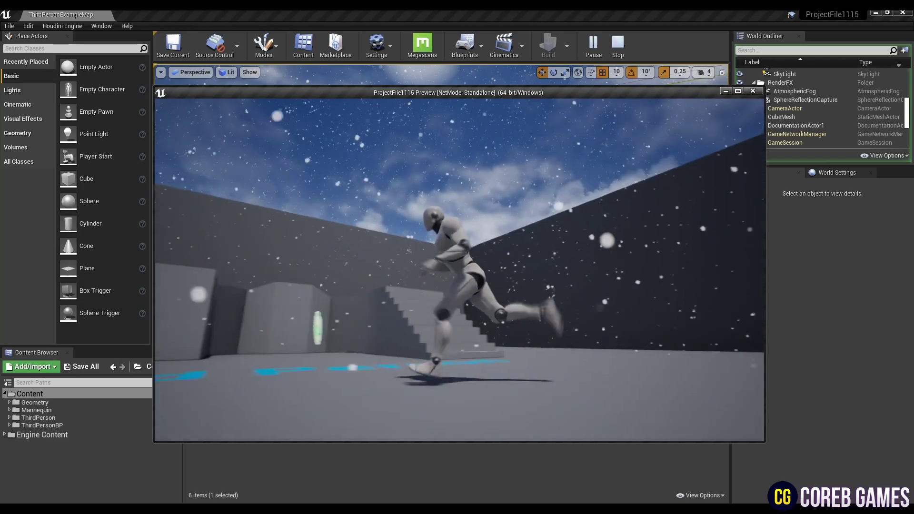
key(d)
key(w)
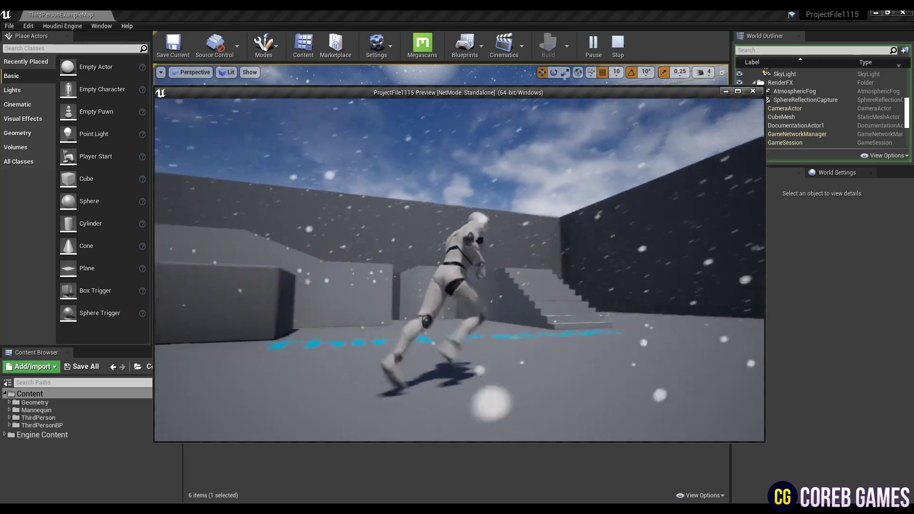